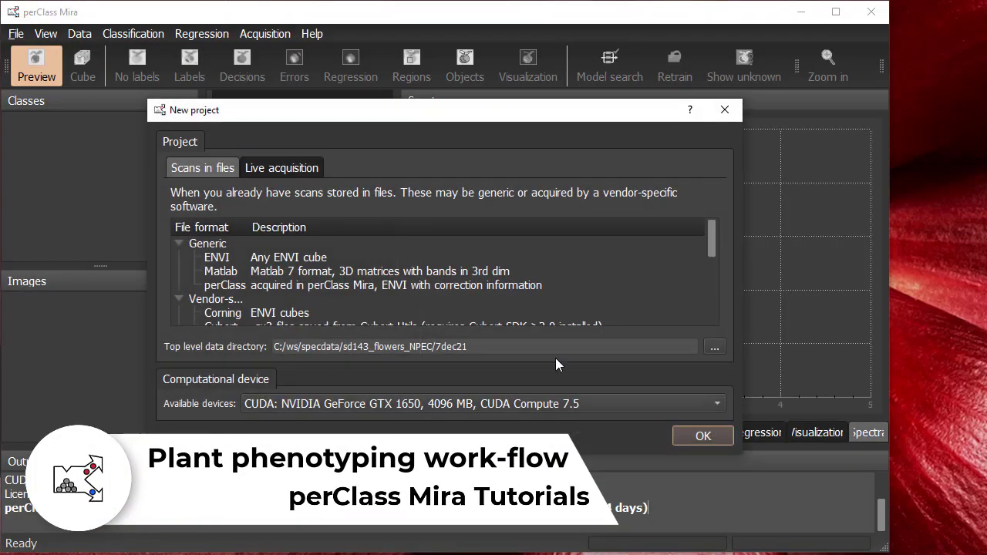
Create a new ENVI-format project and enlarge the main window.
click(218, 257)
click(702, 435)
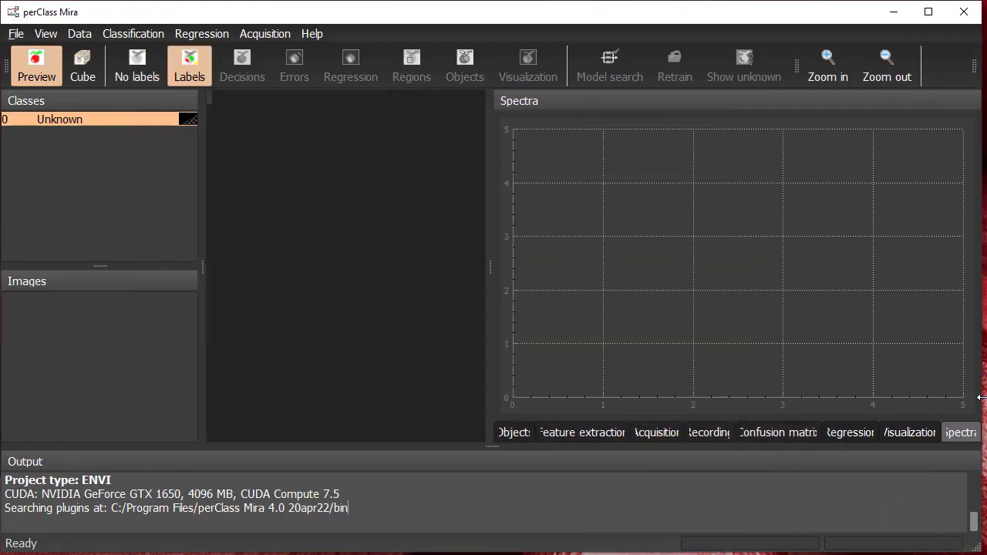
drag(890, 396, 985, 398)
drag(632, 547, 633, 552)
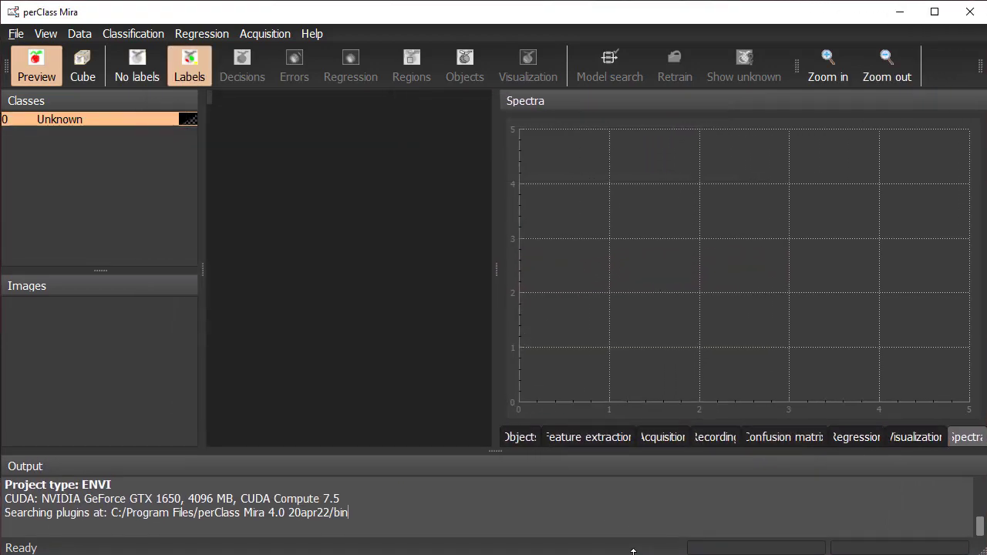
Add all ten .hdr flower scans from the 7dec21 folder to the image list.
right_click(78, 322)
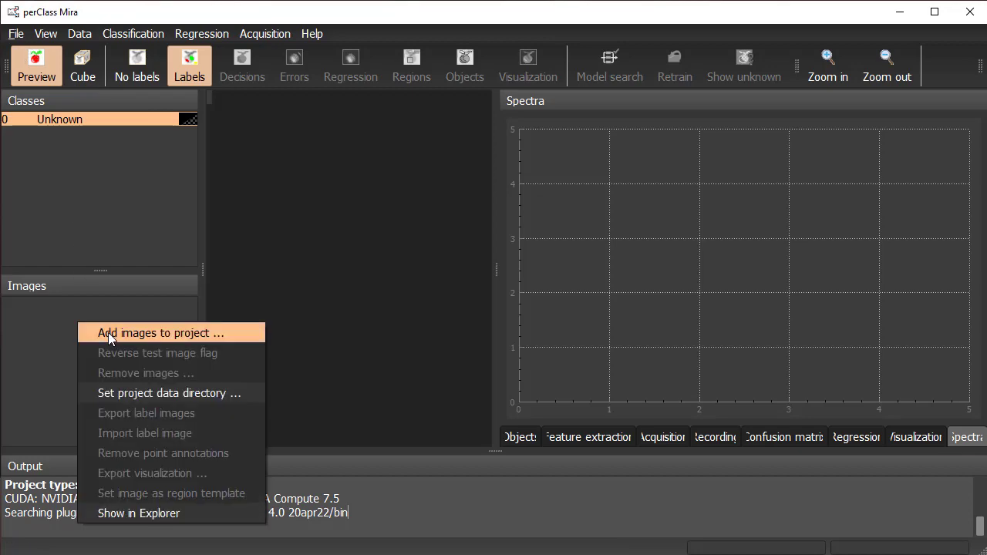
click(108, 332)
click(316, 138)
shift+click(339, 281)
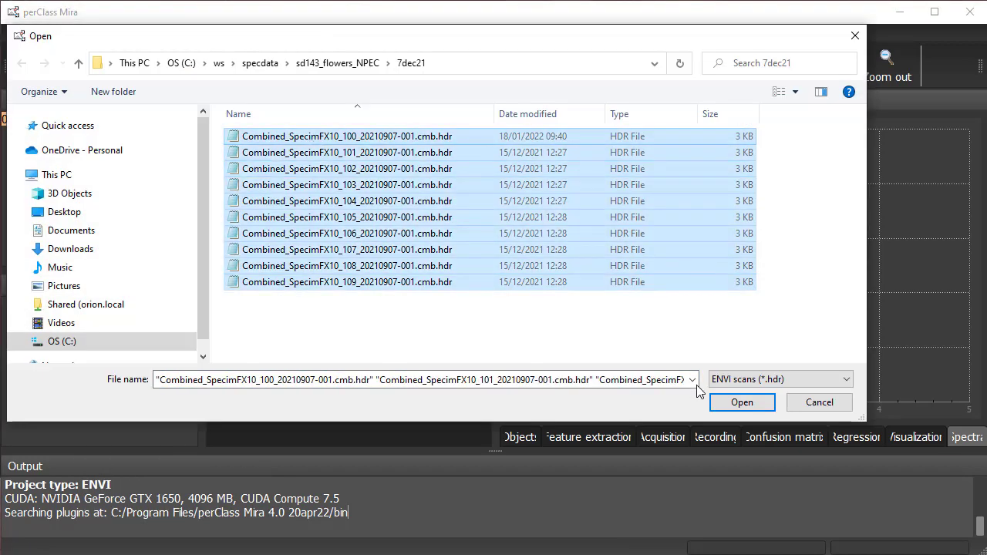
Load the selected scans and view the first cube's colour preview.
click(741, 402)
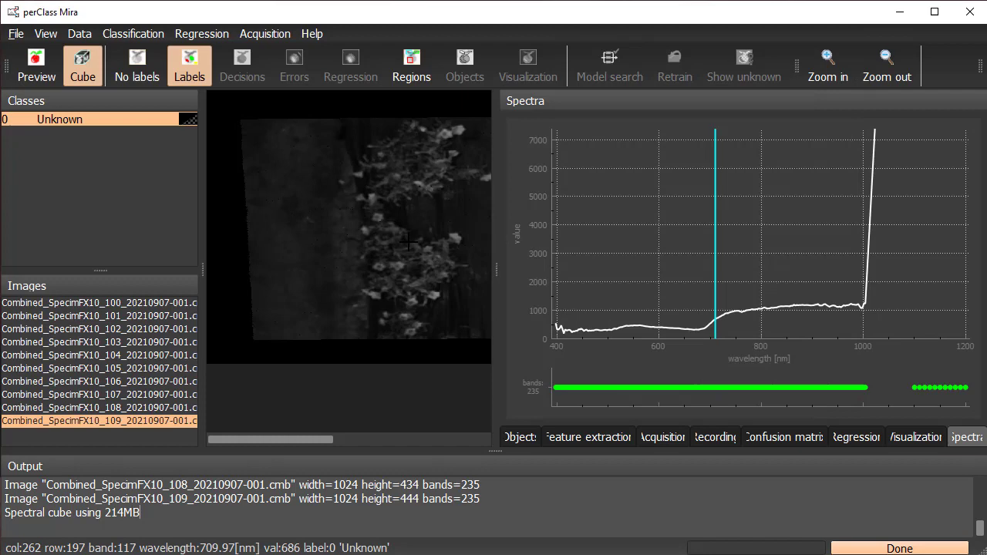
scroll(273, 146, down, 3)
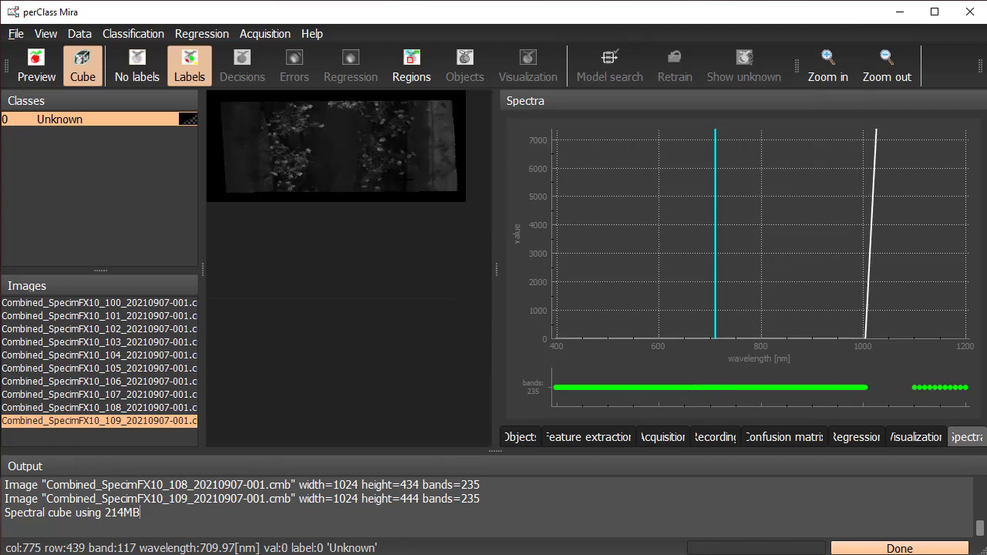
click(38, 70)
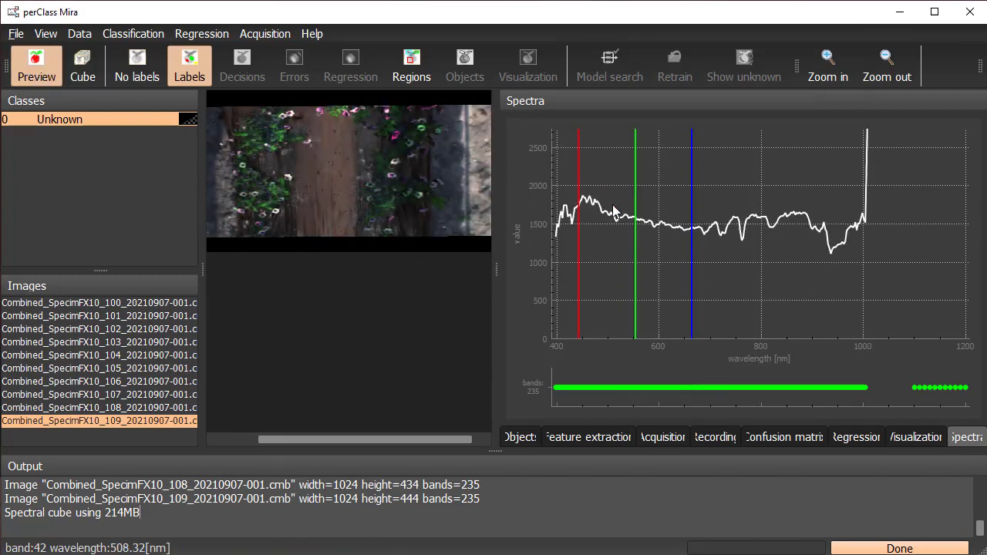
scroll(430, 168, up, 2)
scroll(430, 168, up, 1)
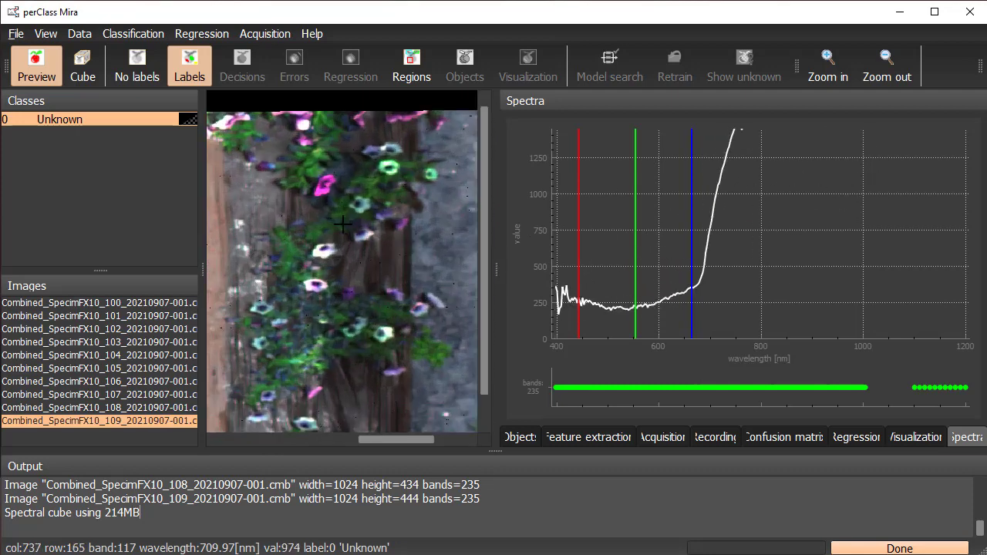
scroll(400, 255, down, 2)
drag(378, 440, 314, 440)
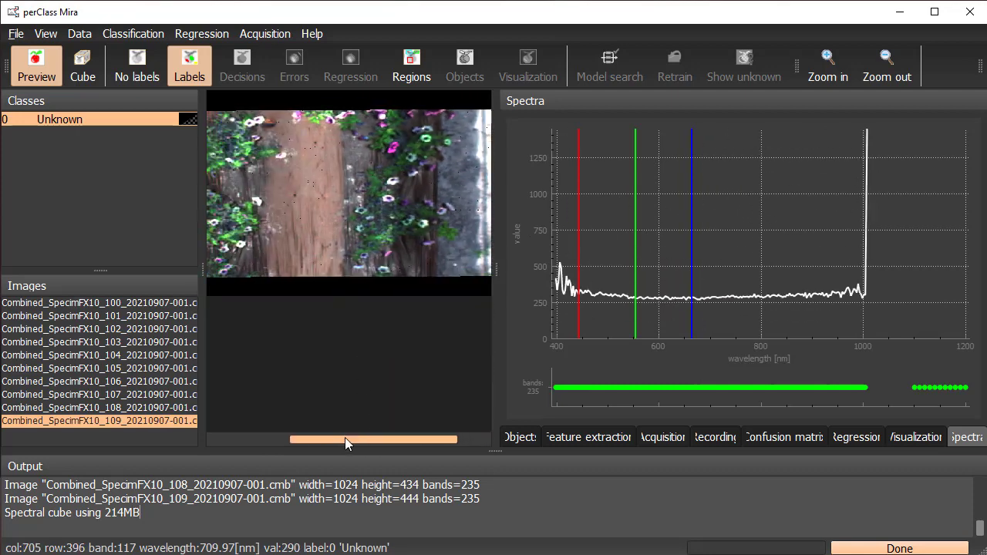
Show the single-band image with Auto stretch enabled and move the displayed band.
click(80, 70)
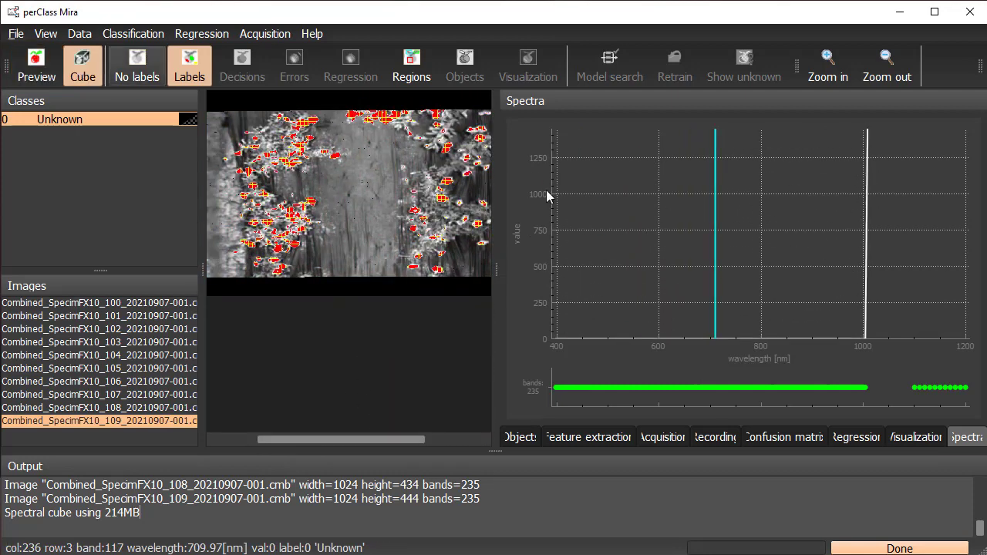
right_click(717, 262)
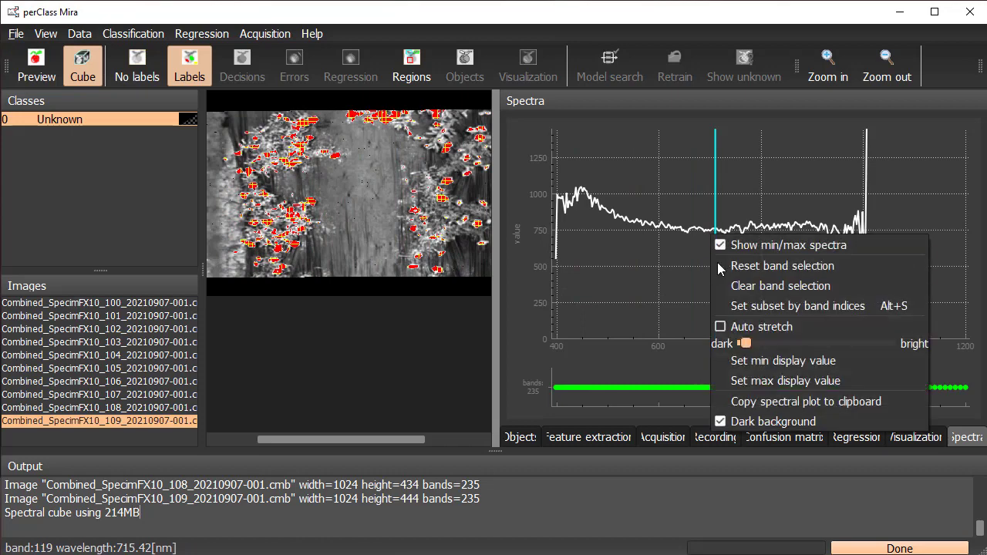
click(757, 325)
mouse_move(715, 291)
mouse_down()
mouse_move(958, 302)
mouse_move(755, 308)
mouse_up()
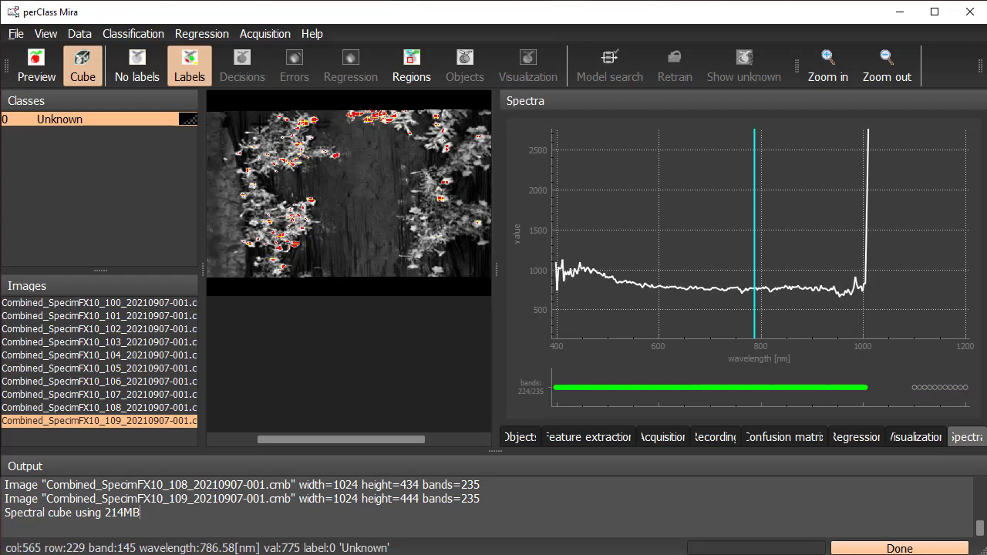
Return to the colour preview and browse the scan list to scan 105.
click(37, 65)
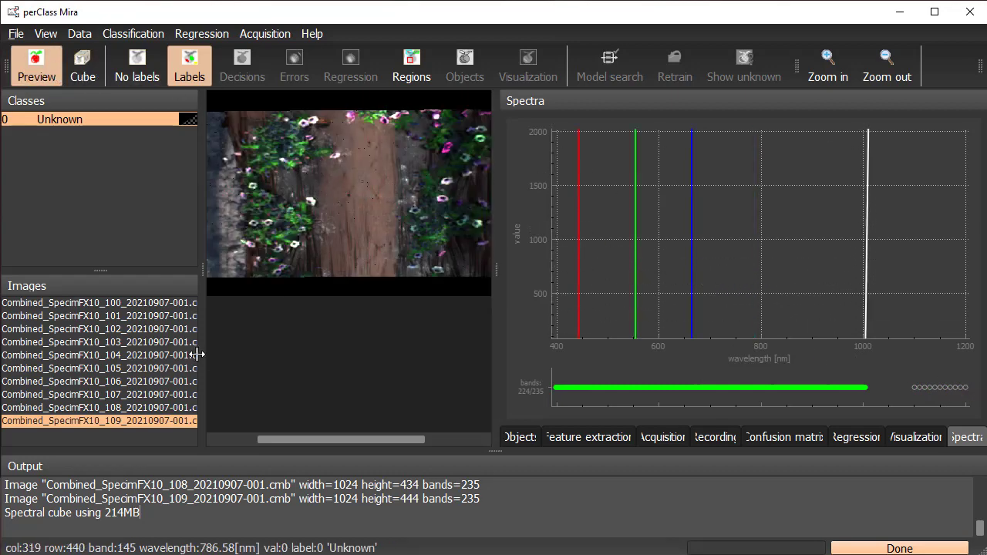
click(146, 406)
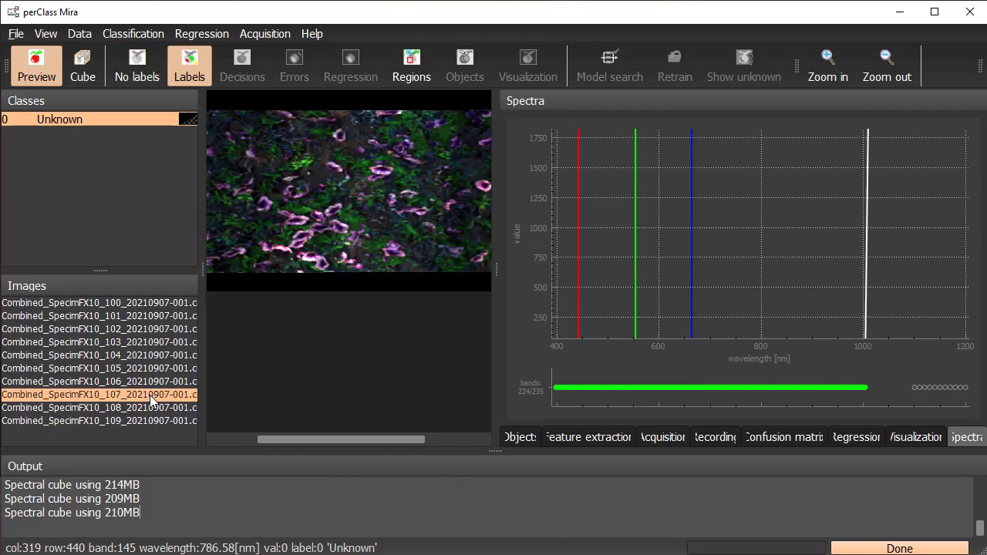
click(151, 382)
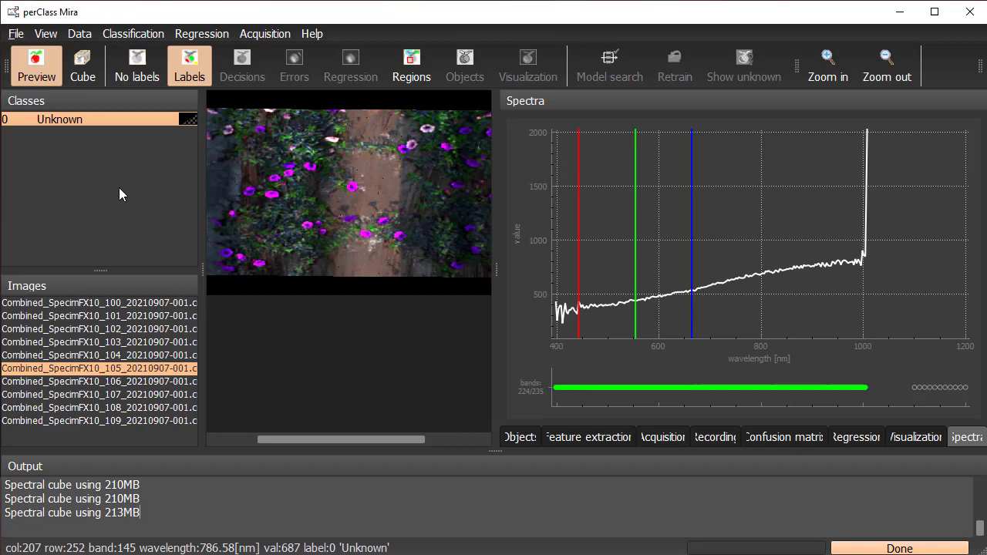
Add a label class named 'background'.
key(Insert)
text(backg)
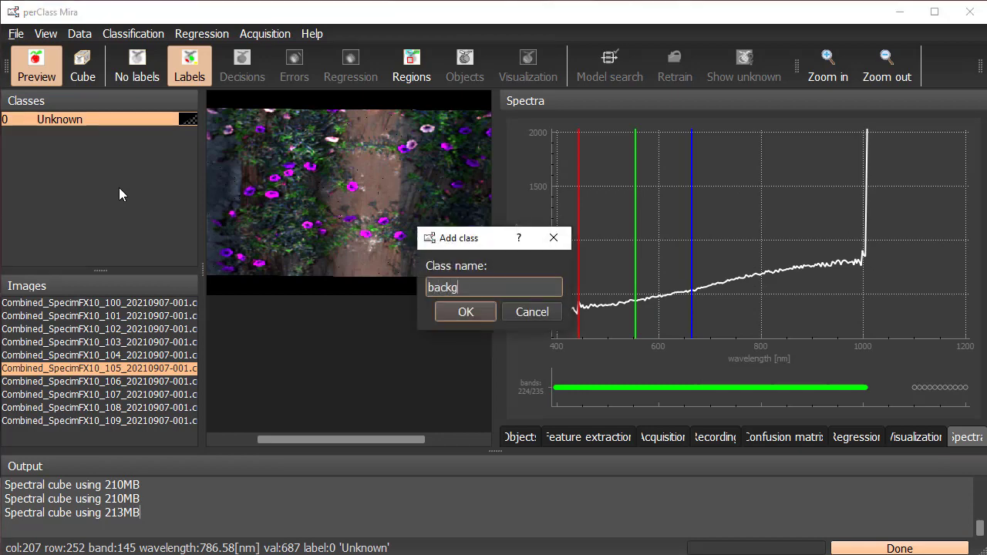
text(round)
key(Return)
scroll(347, 143, up, 3)
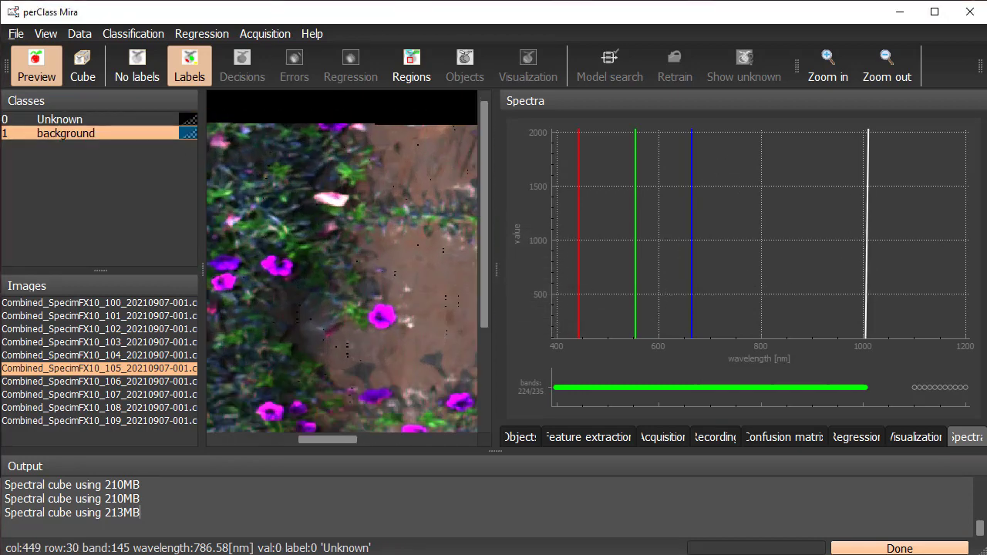
scroll(273, 135, down, 3)
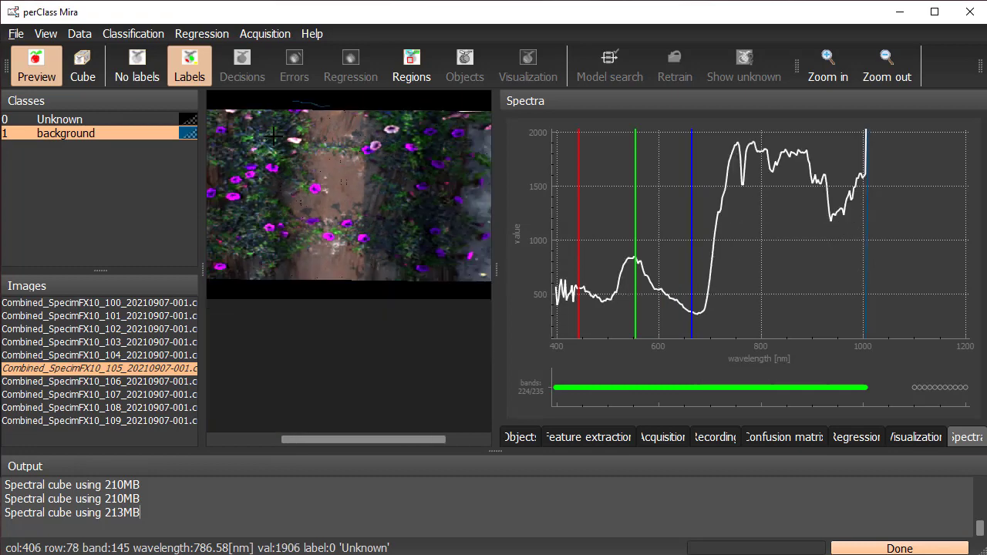
Add a 'soil' class and paint three soil strokes on the bare ground.
key(Insert)
text(soil)
key(Return)
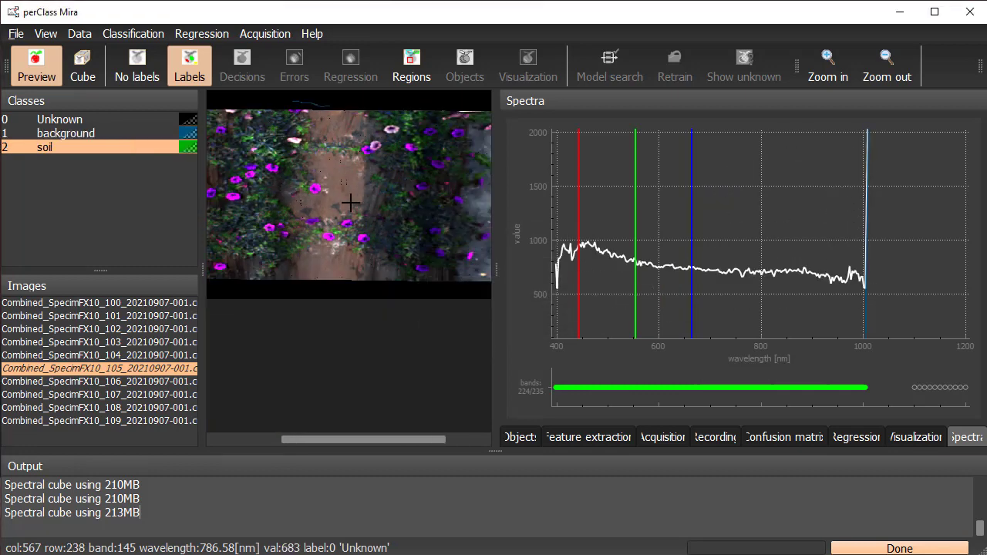
scroll(342, 214, up, 3)
drag(311, 203, 337, 253)
scroll(337, 257, down, 3)
drag(280, 344, 301, 377)
mouse_move(350, 449)
mouse_down()
mouse_move(258, 439)
mouse_move(367, 440)
mouse_up()
scroll(369, 210, down, 2)
scroll(369, 211, down, 1)
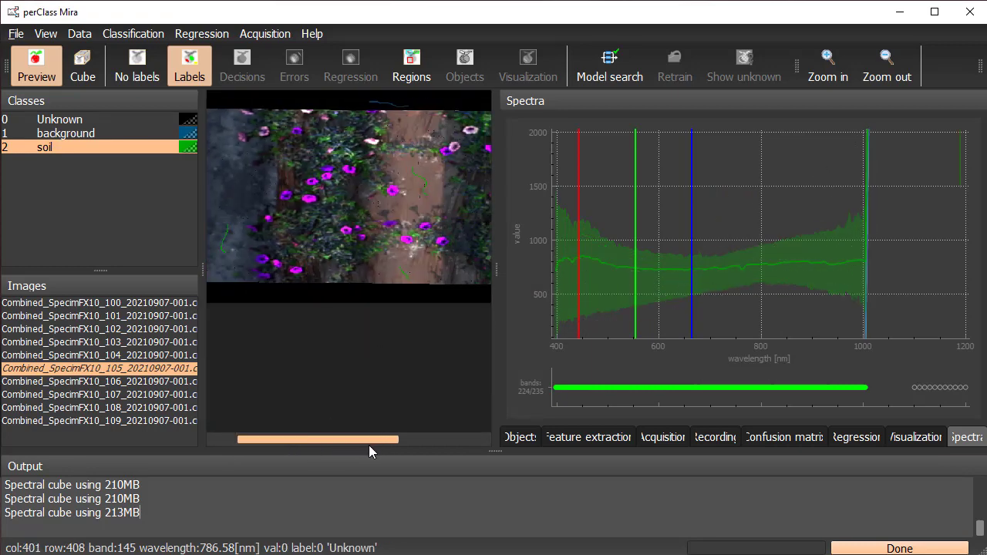
Add a 'flower' class and paint flower labels on the pink flower.
double_click(46, 213)
text(flow)
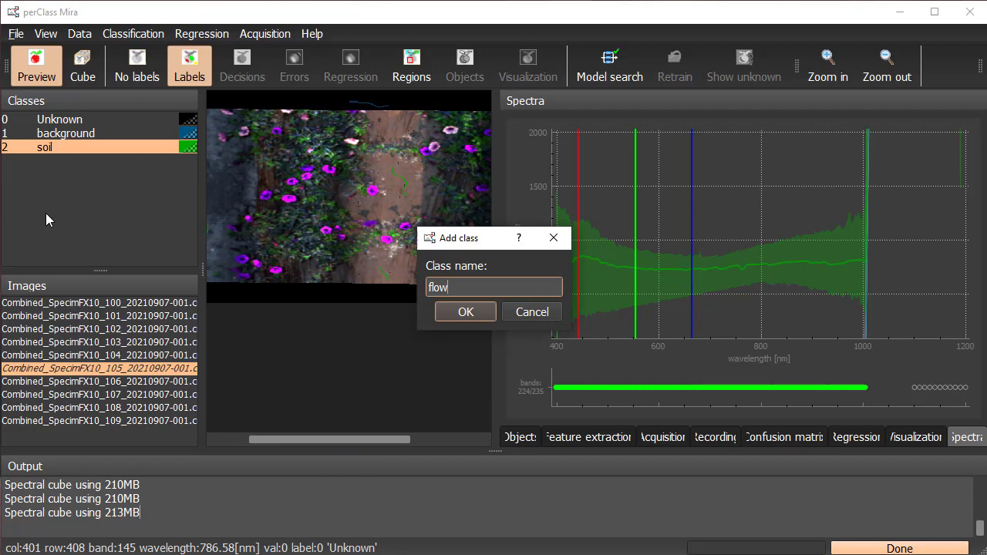
text(er)
key(Return)
scroll(319, 181, up, 2)
scroll(318, 181, up, 2)
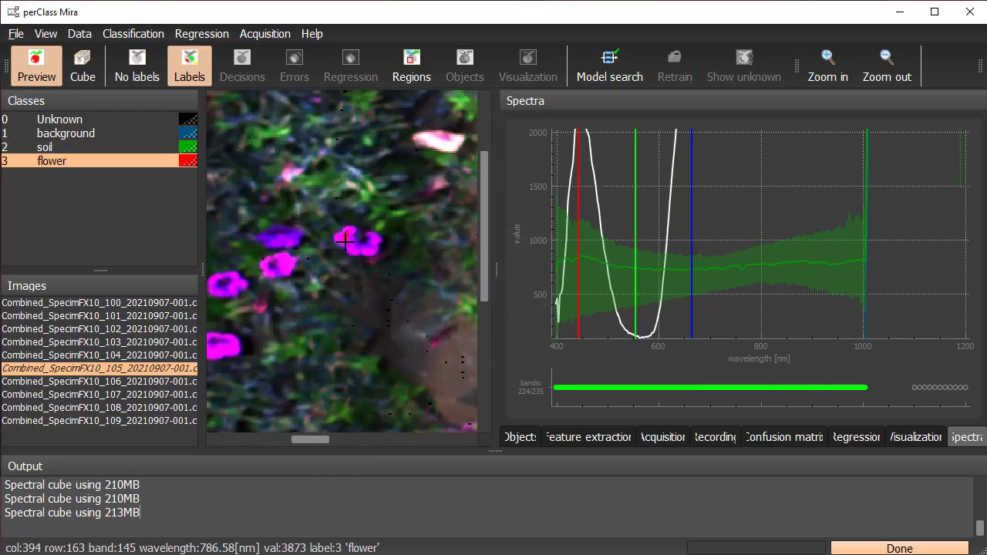
drag(360, 249, 365, 245)
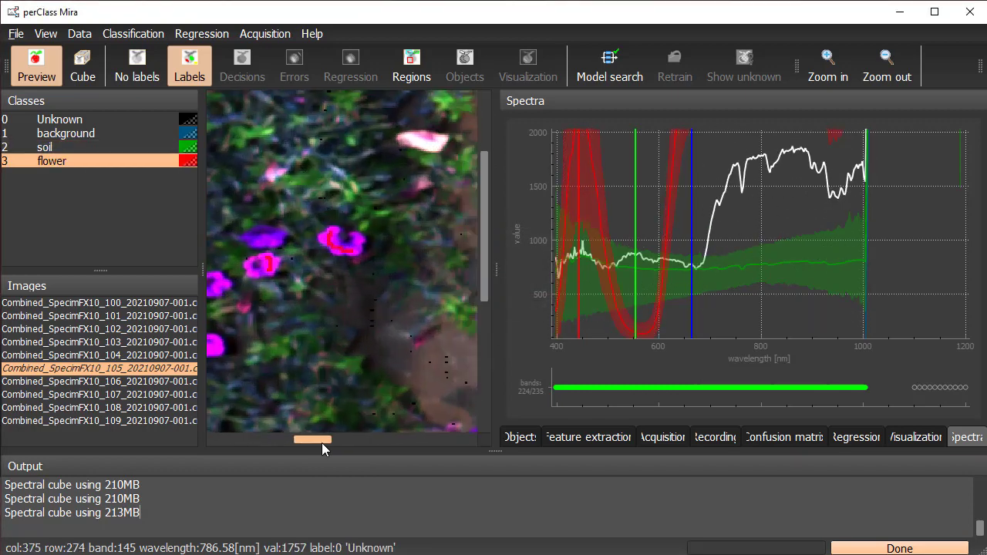
drag(322, 443, 379, 440)
drag(349, 165, 354, 154)
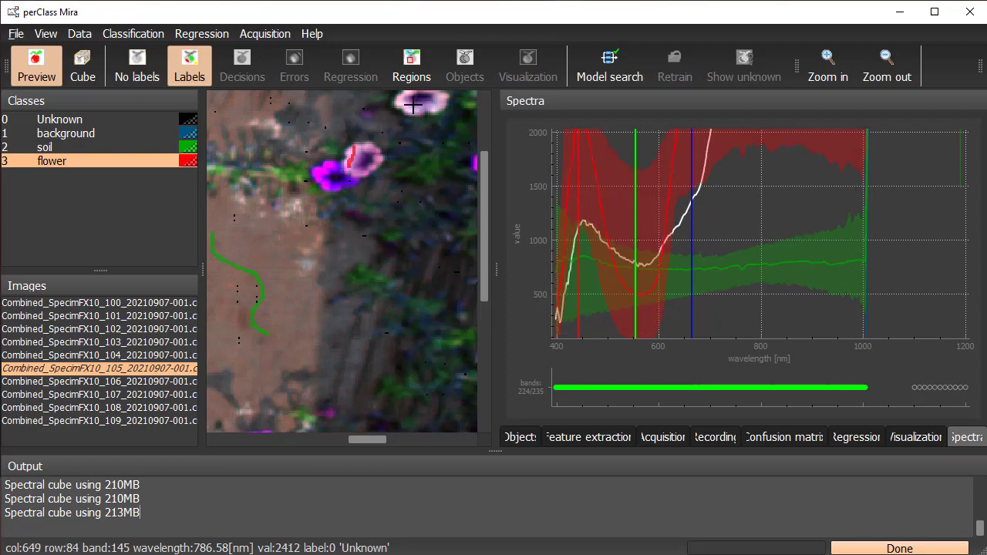
scroll(432, 105, down, 2)
Add a 'plant' class and paint plant labels on several foliage areas.
double_click(121, 205)
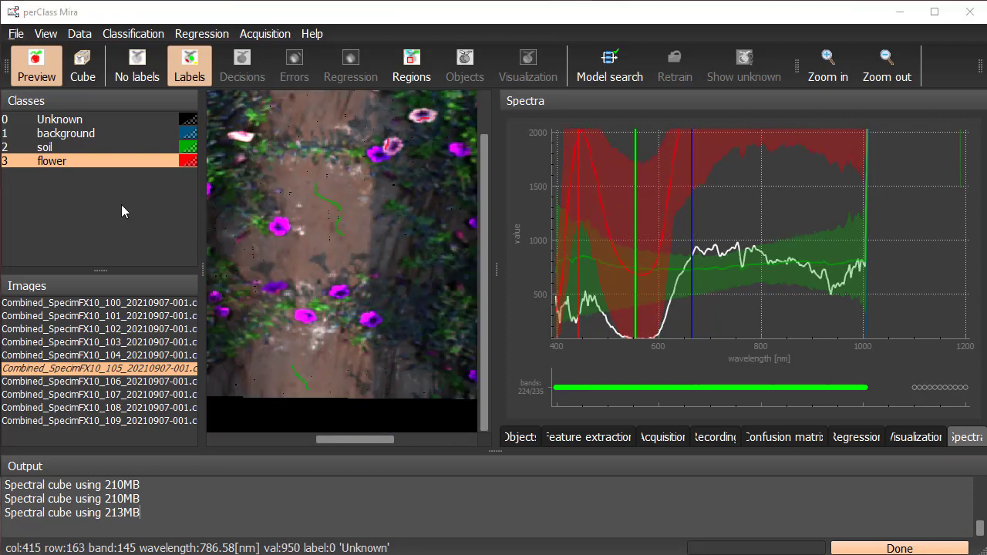
text(plant)
key(Return)
scroll(337, 326, up, 1)
scroll(337, 327, up, 1)
drag(272, 278, 289, 279)
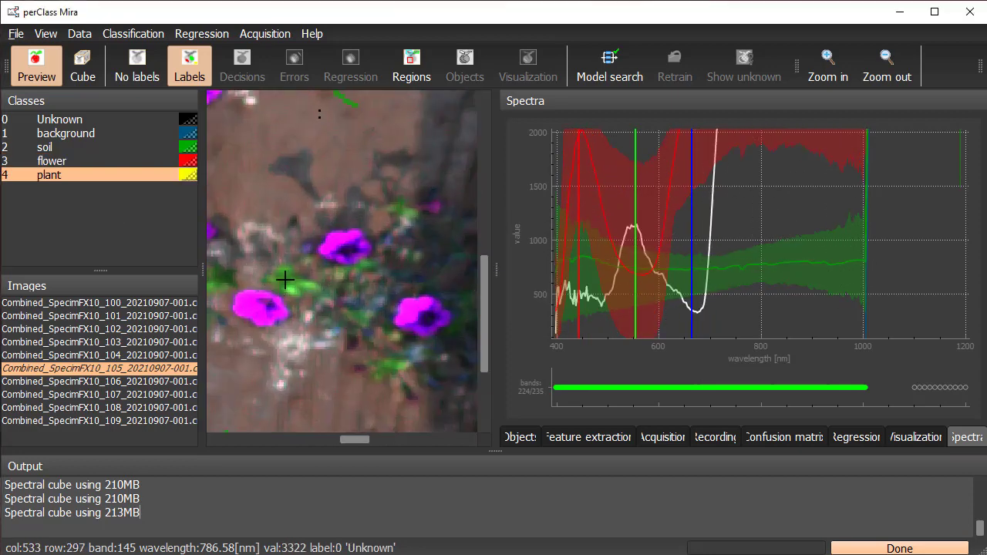
mouse_move(351, 439)
mouse_down()
mouse_move(310, 401)
mouse_move(350, 388)
mouse_up()
drag(275, 362, 300, 360)
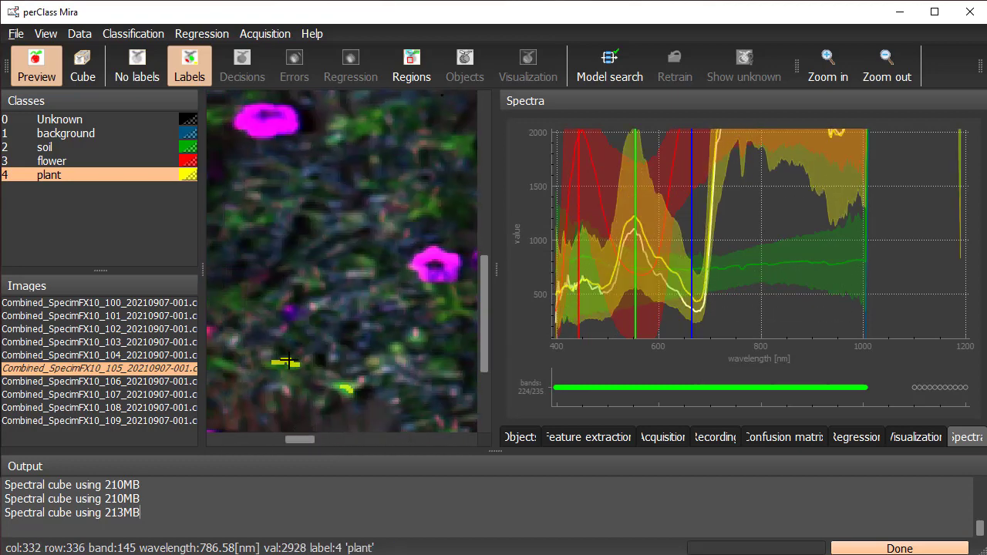
scroll(324, 273, down, 1)
scroll(340, 161, down, 1)
scroll(340, 160, down, 2)
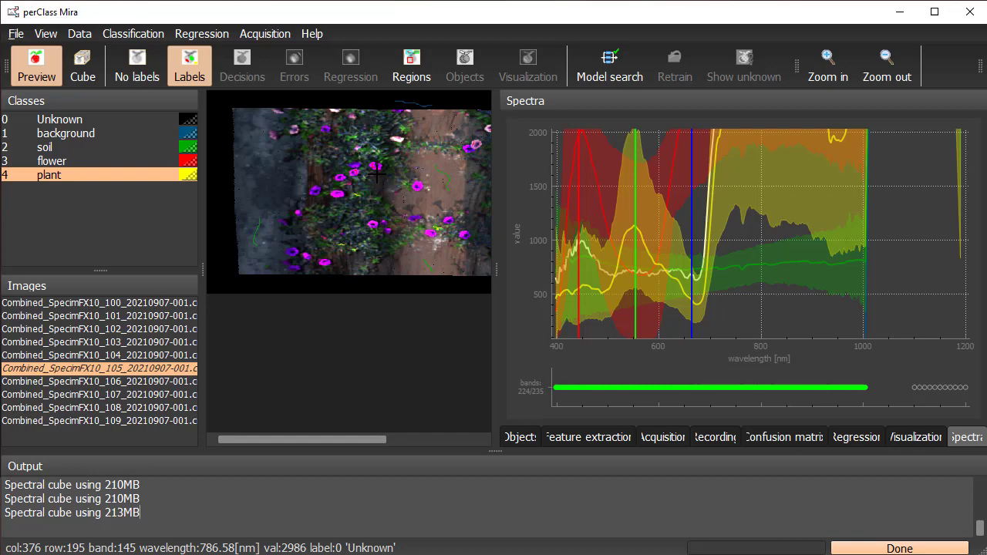
drag(334, 441, 373, 440)
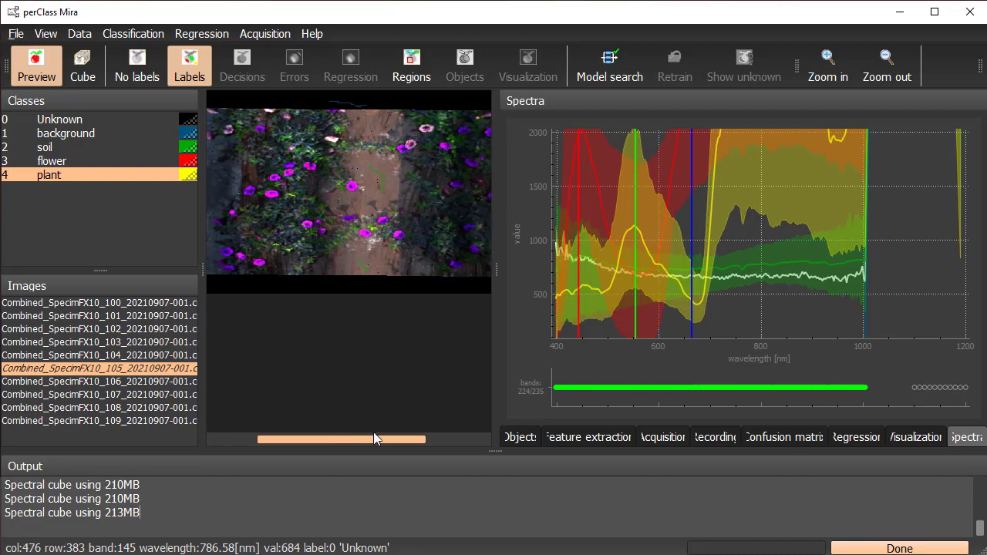
Train the first classifier showing the decision map, and recolour the plant class green.
click(601, 68)
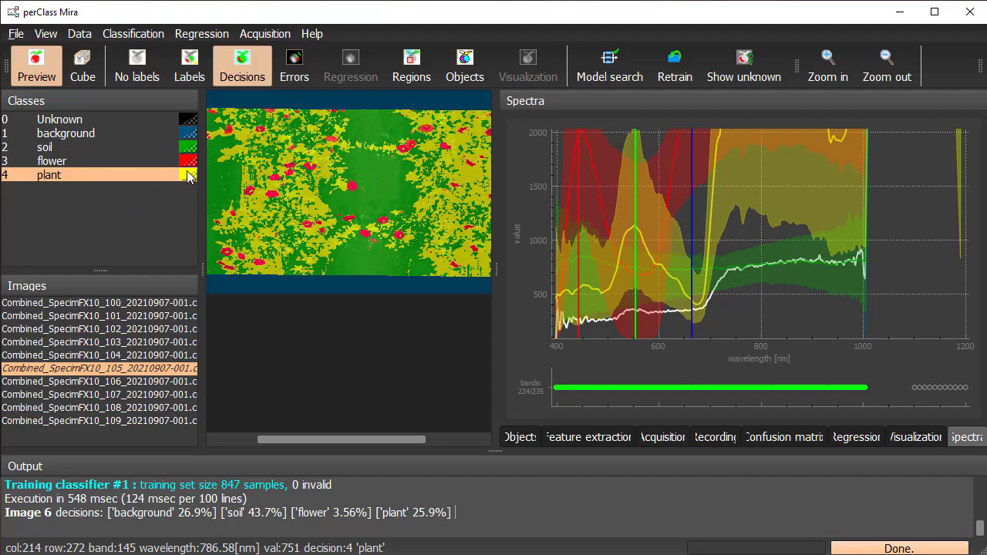
double_click(189, 175)
click(390, 152)
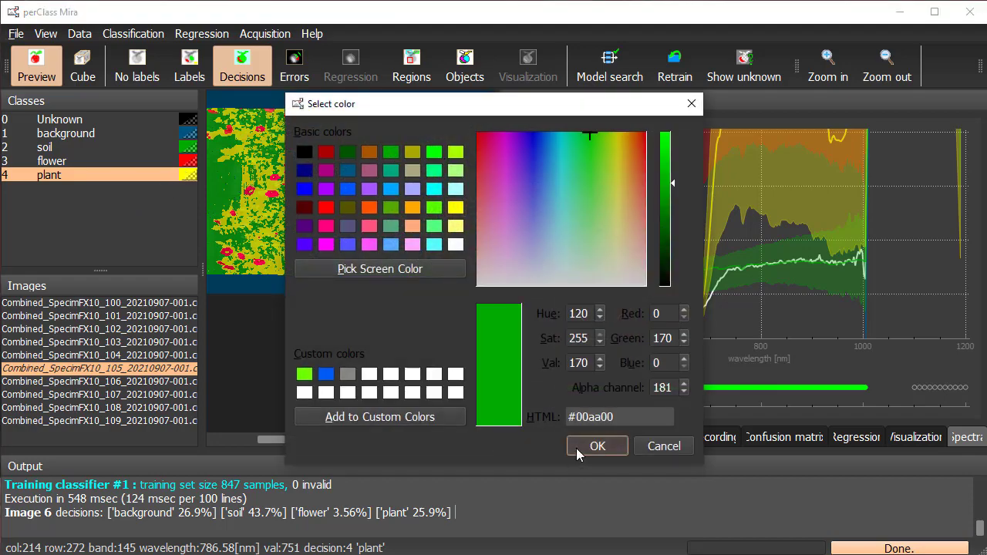
click(577, 453)
Recolour the soil class brown (#aa5500).
double_click(194, 152)
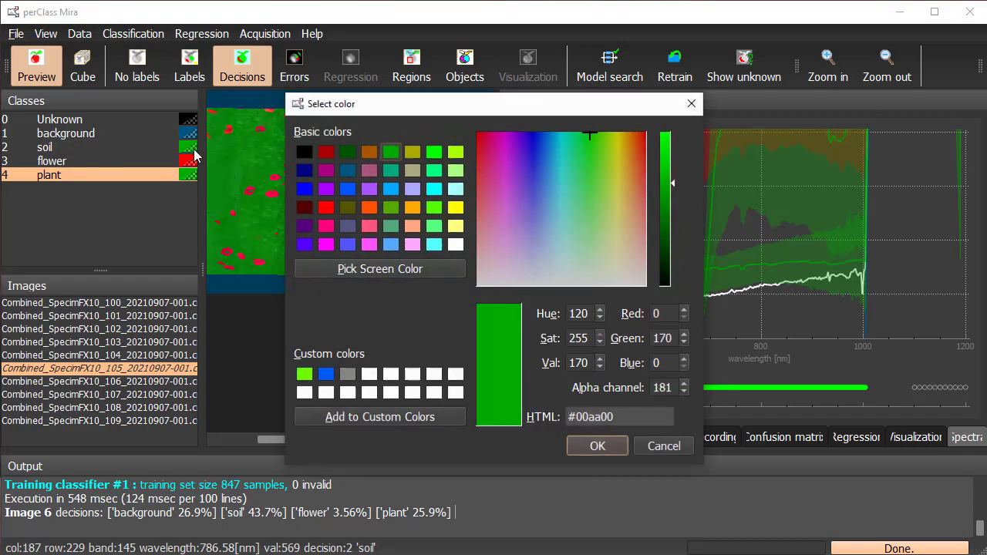
click(608, 446)
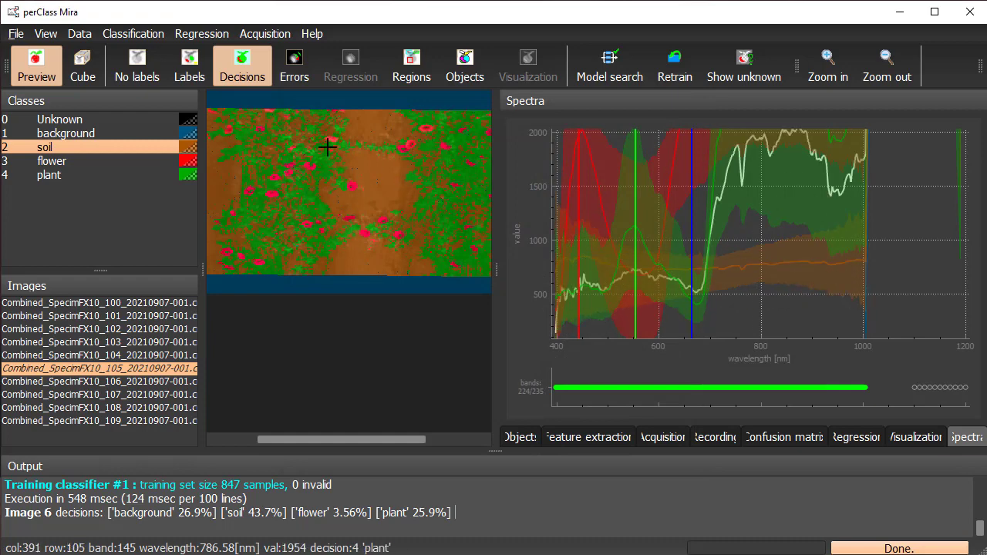
scroll(326, 146, up, 2)
scroll(364, 269, up, 2)
Paint a small soil label beside the flower on scan 105 and retrain.
scroll(329, 247, up, 2)
key(l)
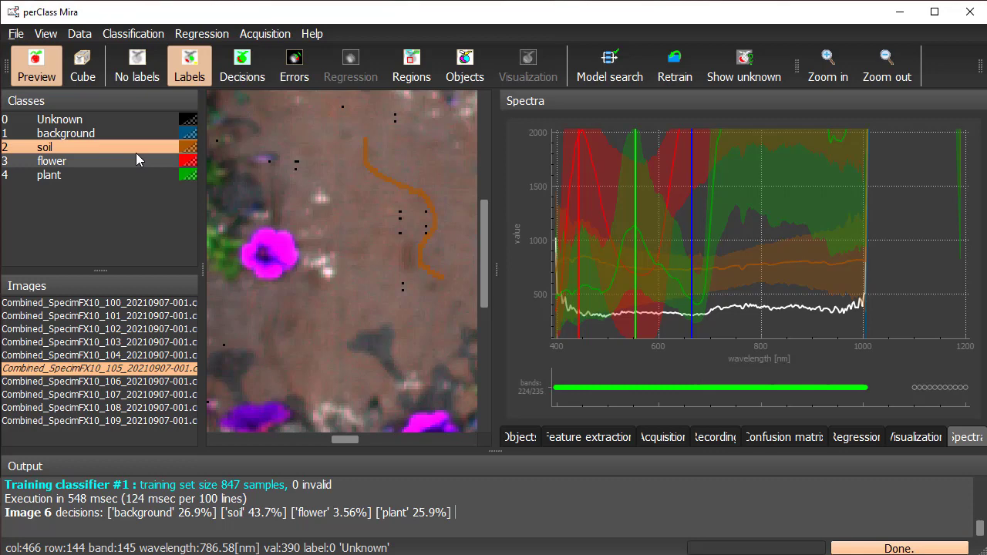
drag(319, 255, 319, 260)
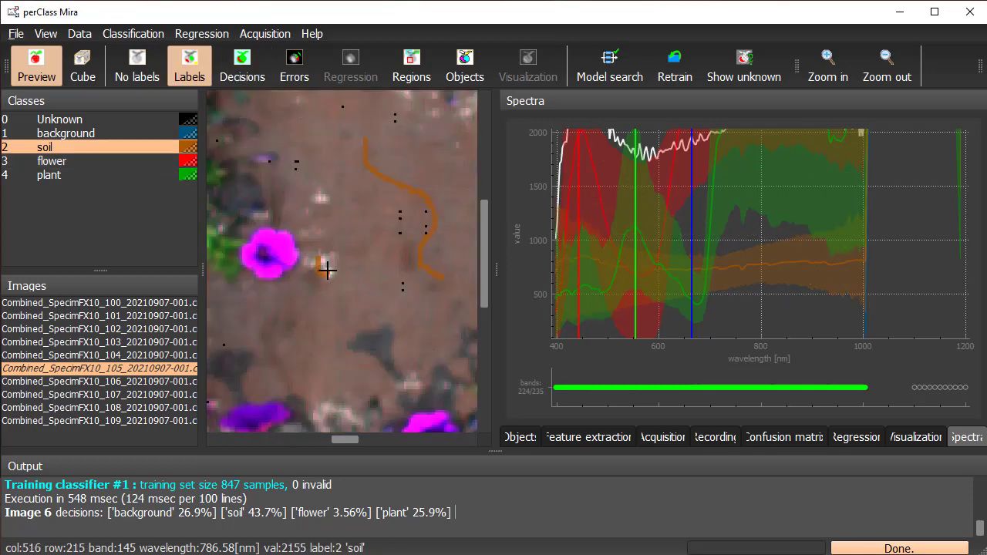
click(673, 77)
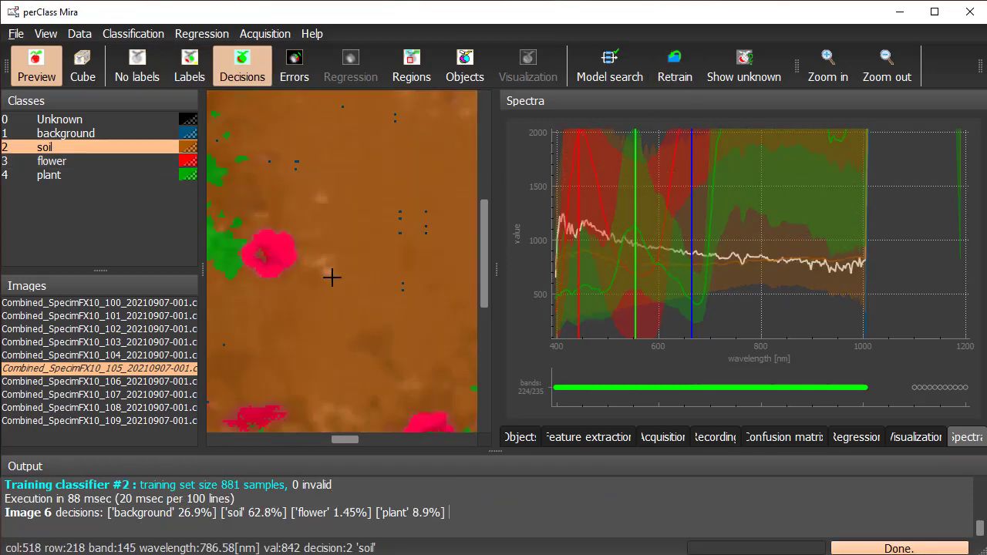
scroll(331, 274, down, 3)
scroll(336, 269, down, 2)
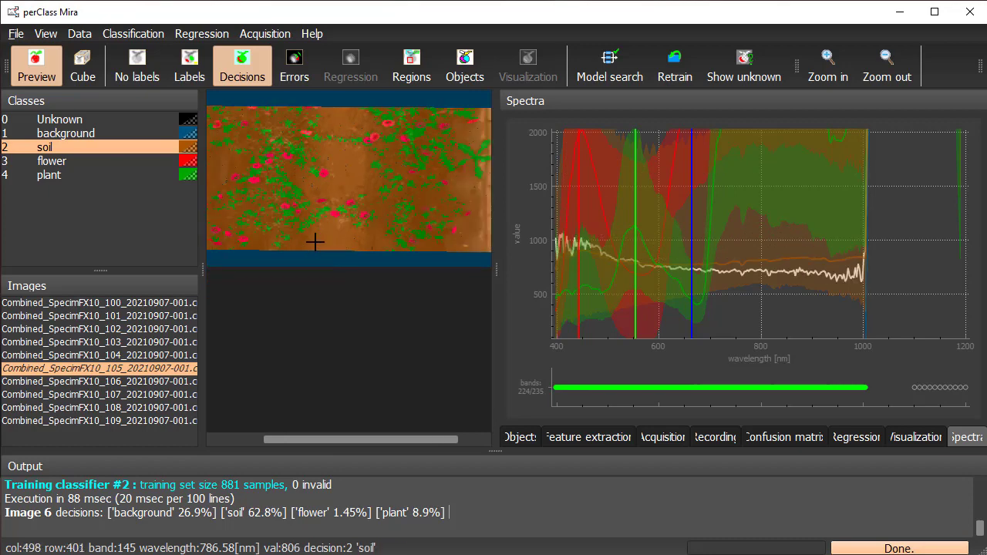
Label flower pixels on scans 104 and 103 and retrain the classifier.
click(156, 356)
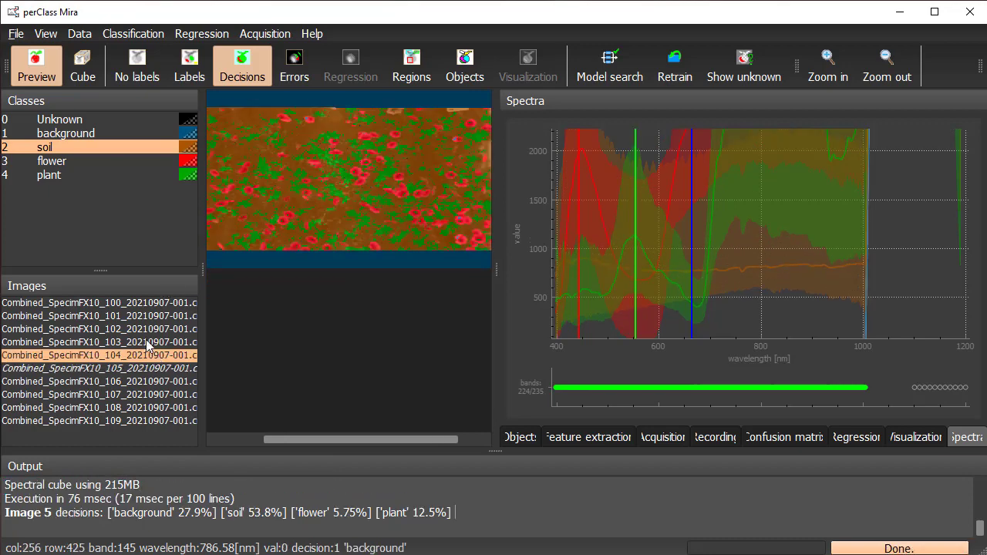
click(148, 343)
key(l)
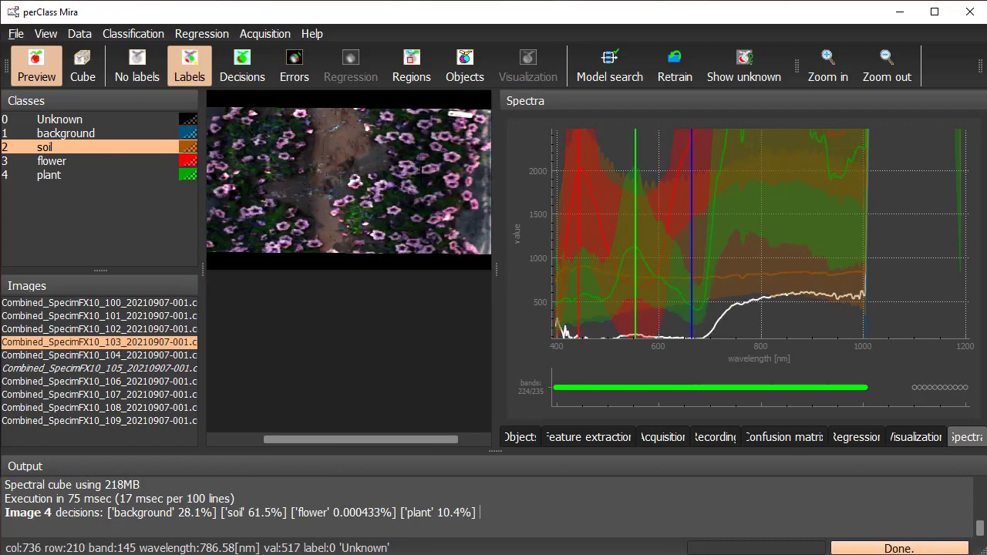
scroll(347, 185, up, 3)
click(113, 160)
key(d)
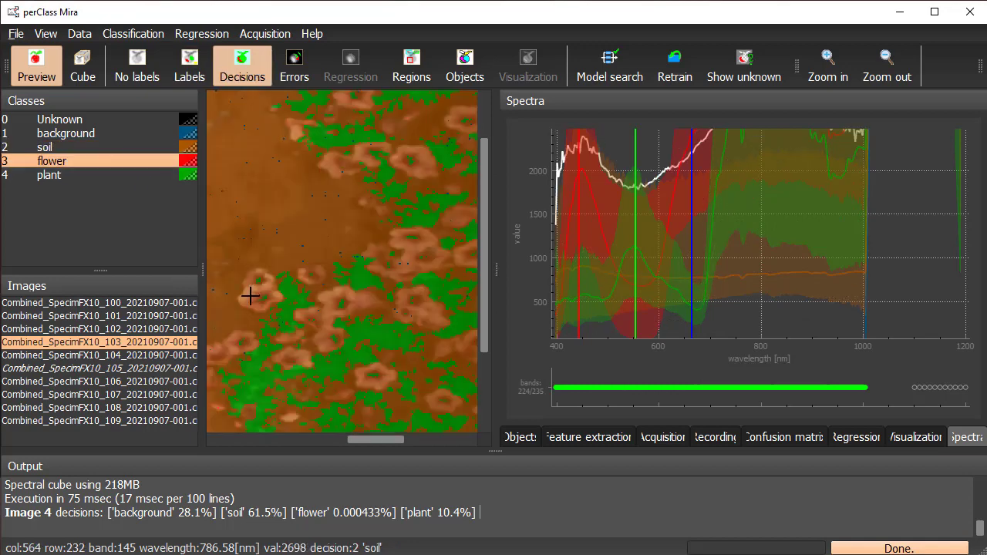
key(l)
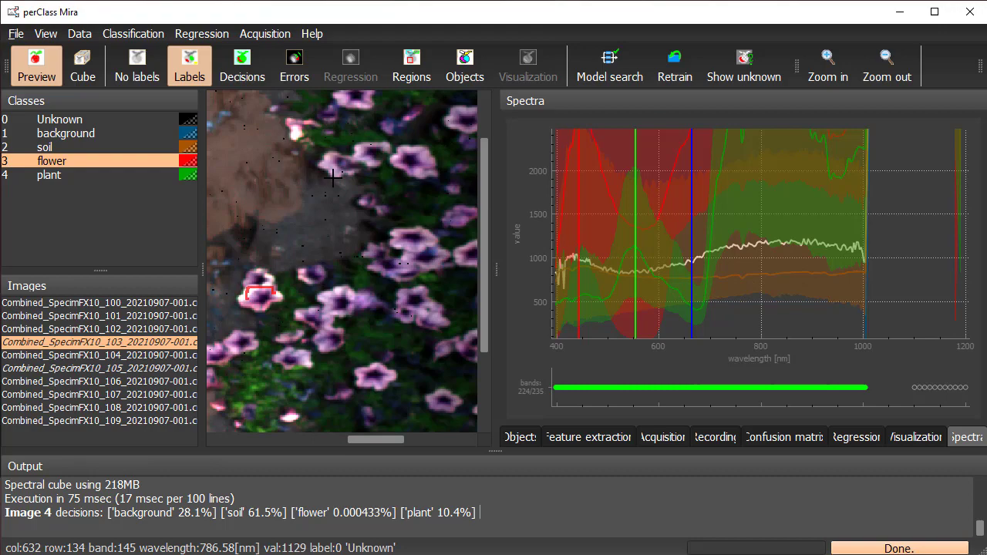
click(669, 75)
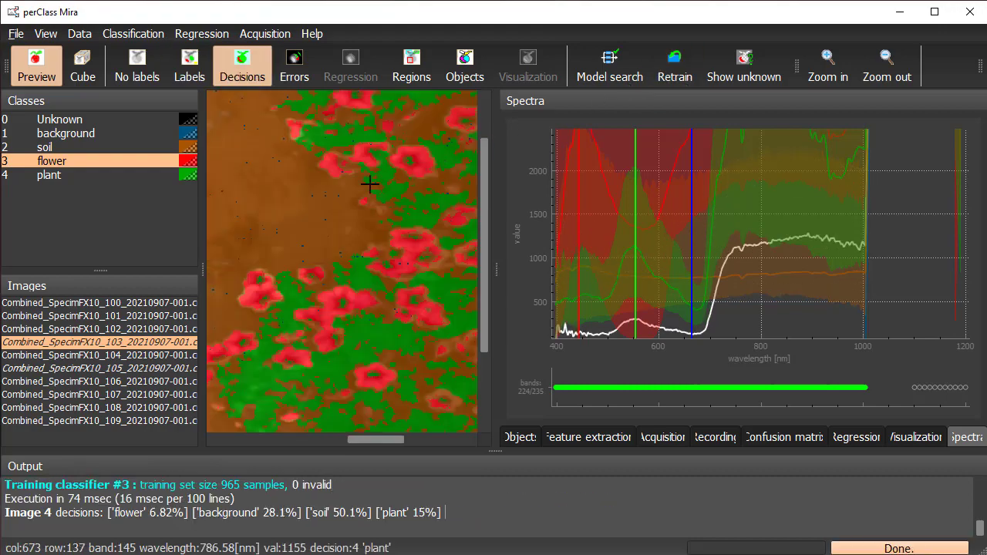
scroll(339, 189, down, 3)
Back on scan 105, compare the decision map against the original image.
click(117, 370)
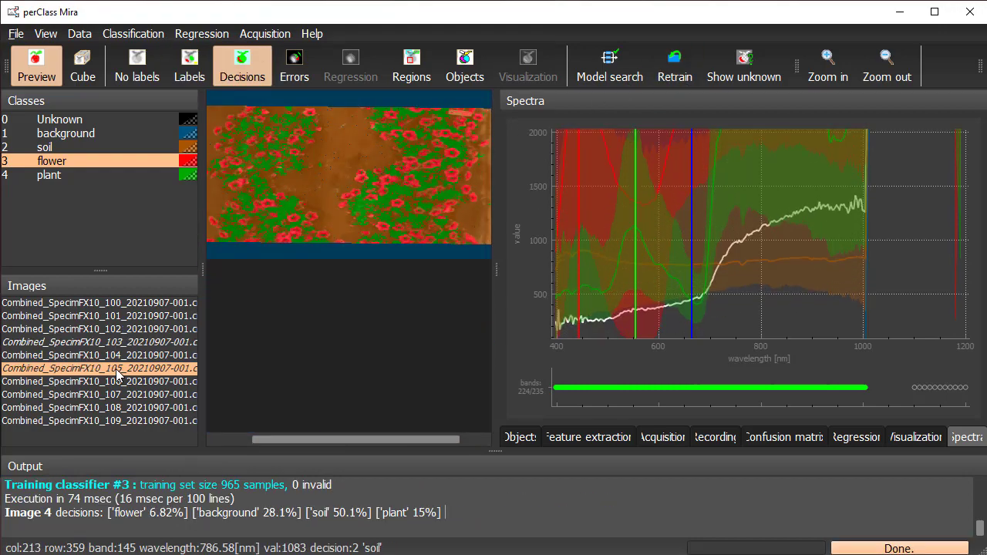
scroll(336, 264, up, 2)
key(l)
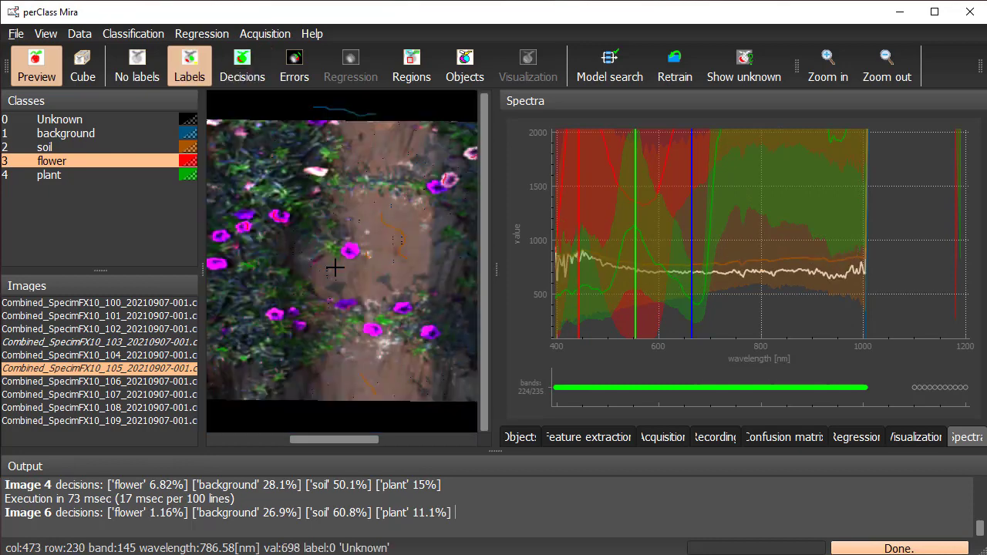
key(d)
key(l)
drag(348, 439, 308, 440)
key(d)
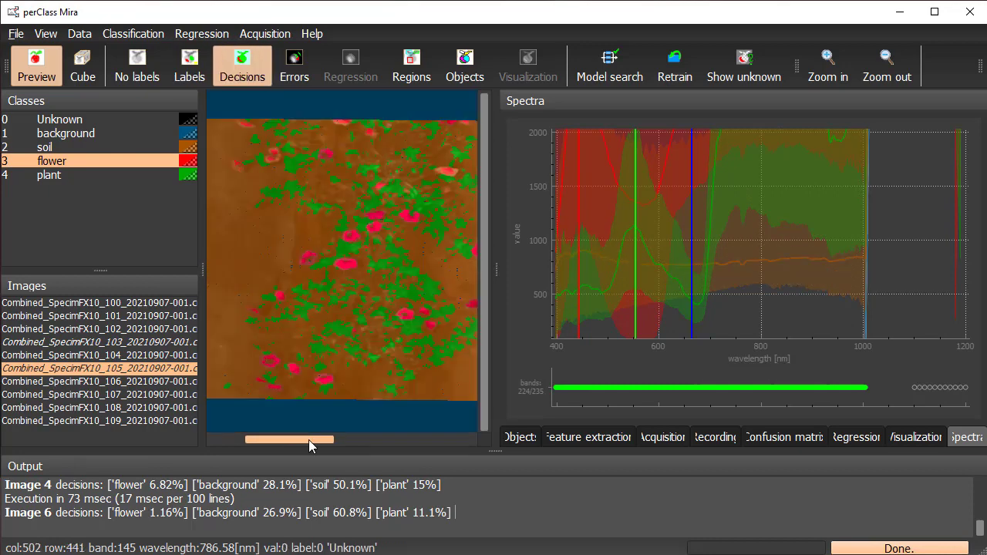
scroll(304, 249, up, 3)
key(l)
Paint a flower label along the flower's edge and retrain on 1024 samples.
drag(326, 299, 279, 311)
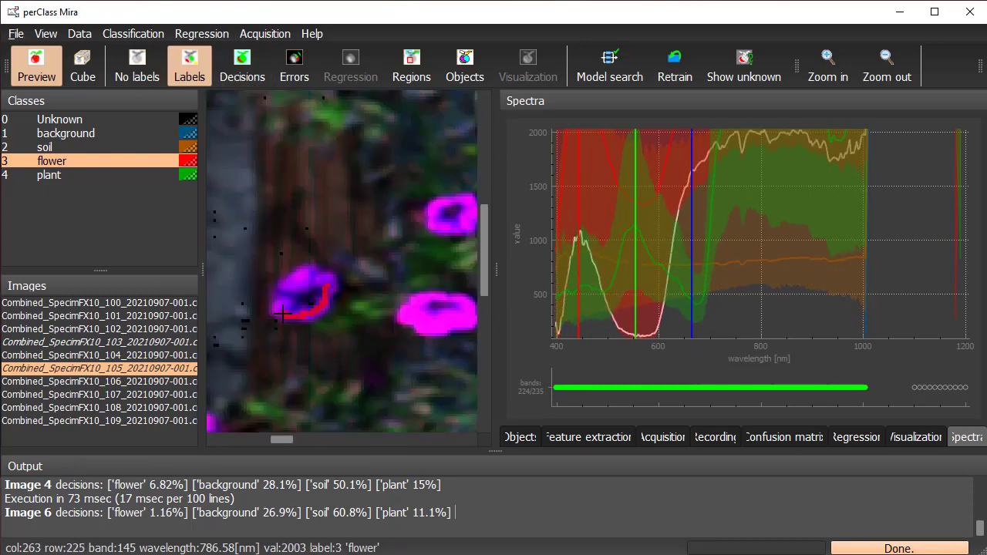
key(d)
scroll(433, 183, down, 3)
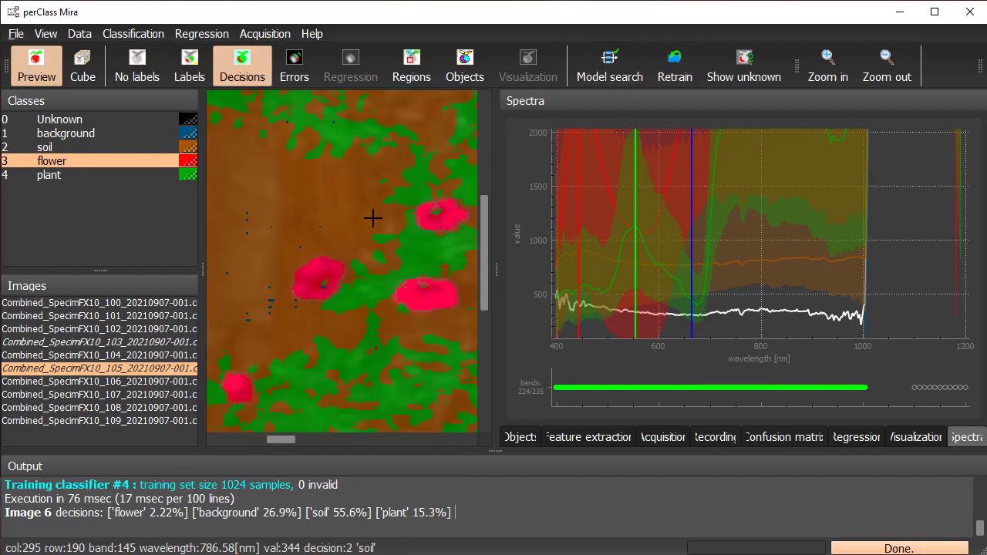
drag(282, 439, 379, 440)
scroll(365, 262, down, 3)
scroll(365, 203, down, 2)
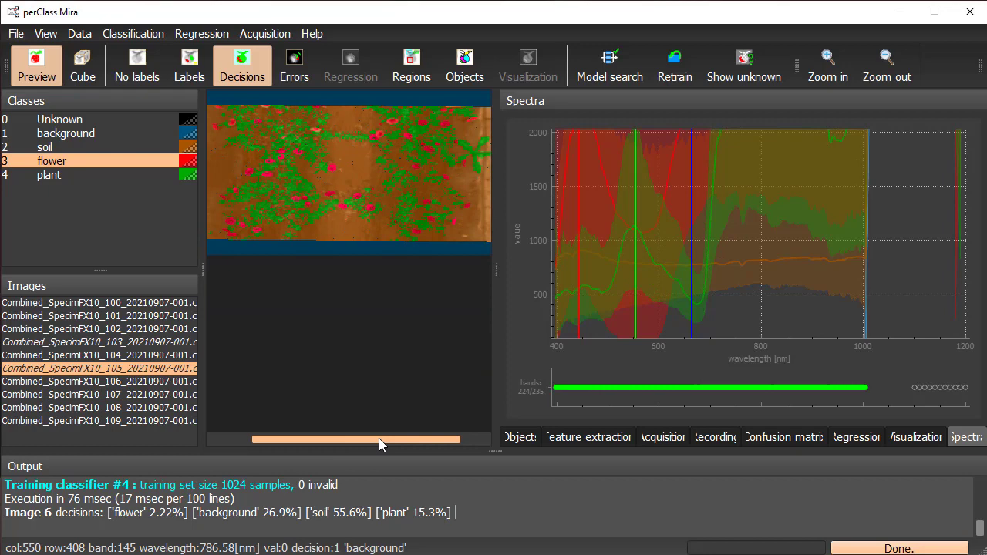
Set flower as the foreground object class and detect the 48 flower objects.
right_click(114, 159)
click(223, 251)
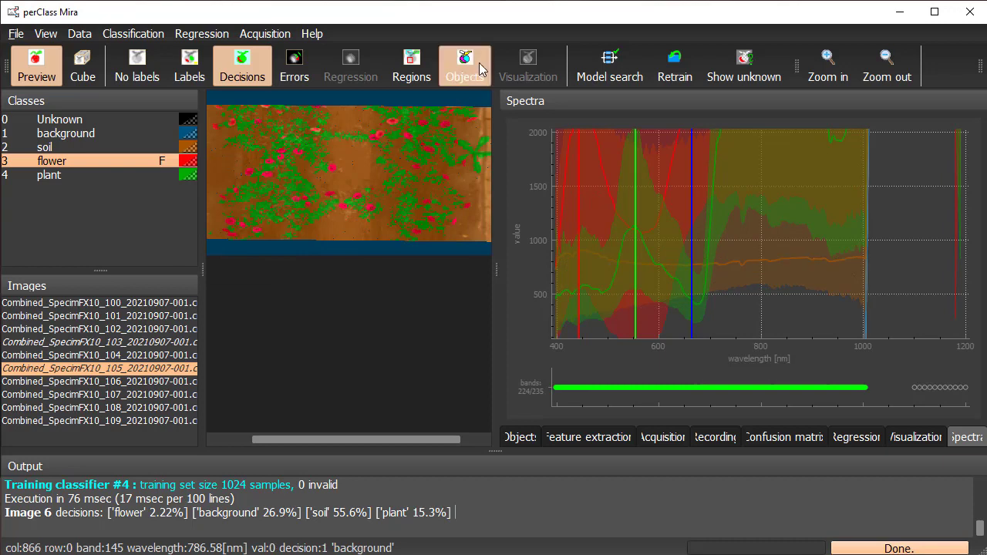
click(479, 64)
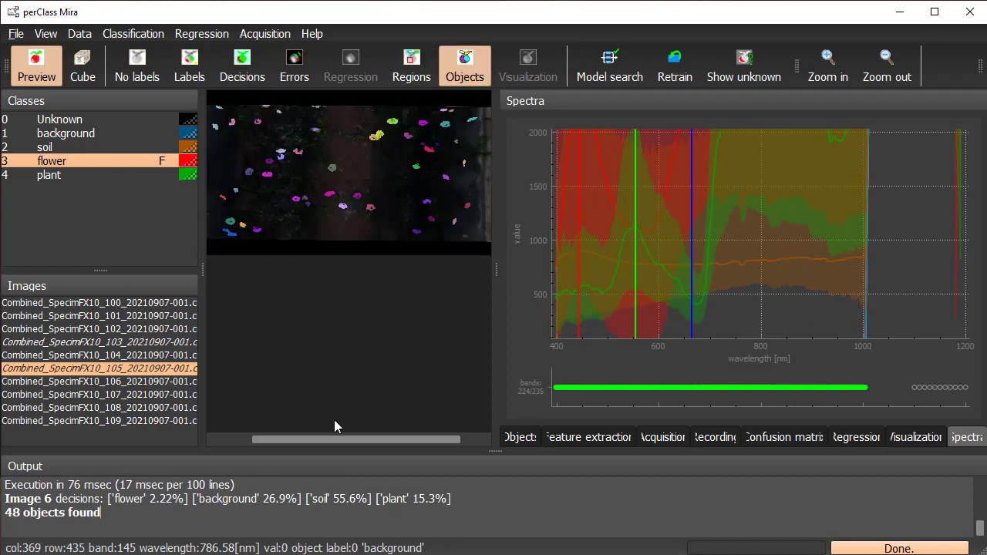
drag(342, 439, 331, 439)
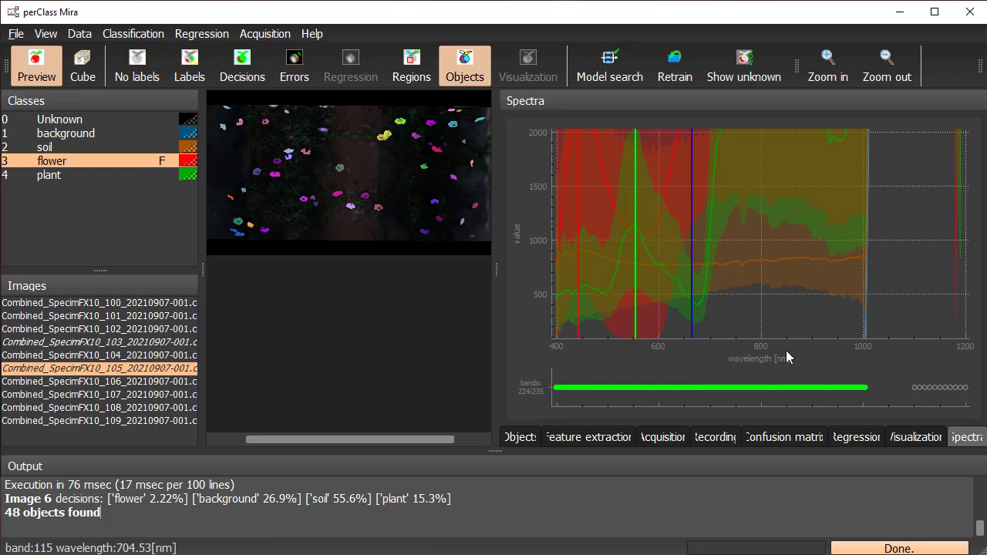
Move the Spectra panel to the front and hide the Recording, Acquisition and Regression panels.
drag(820, 455, 801, 368)
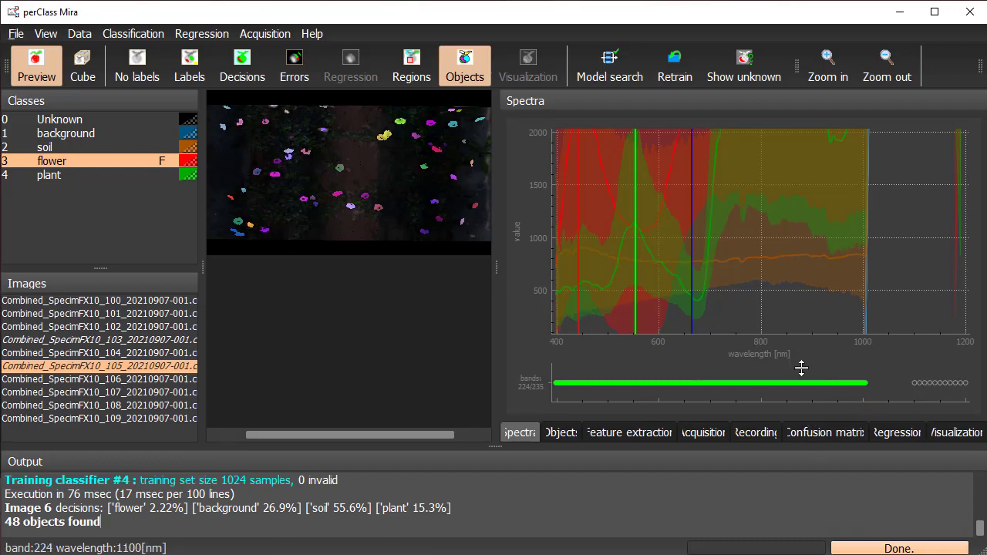
right_click(767, 465)
click(810, 369)
right_click(776, 467)
click(810, 350)
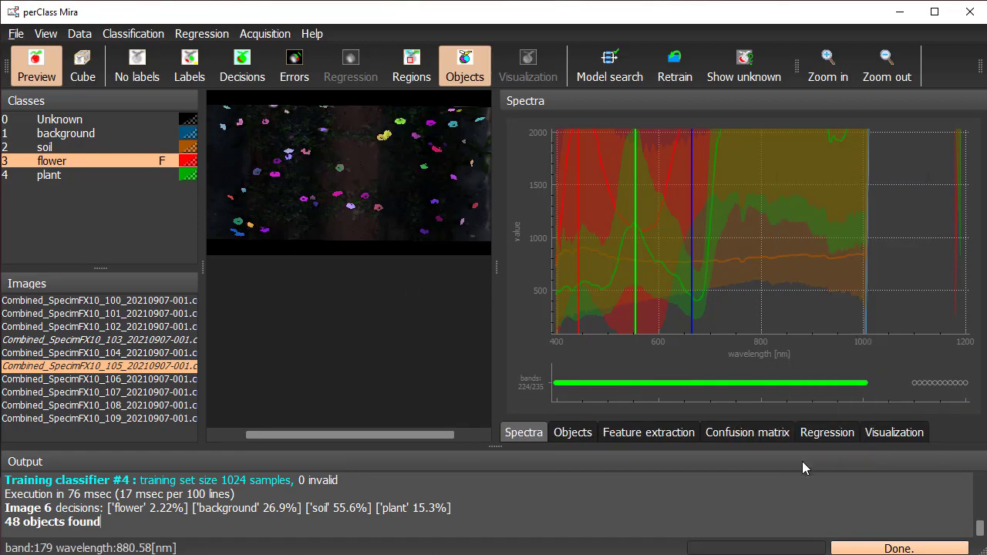
right_click(609, 437)
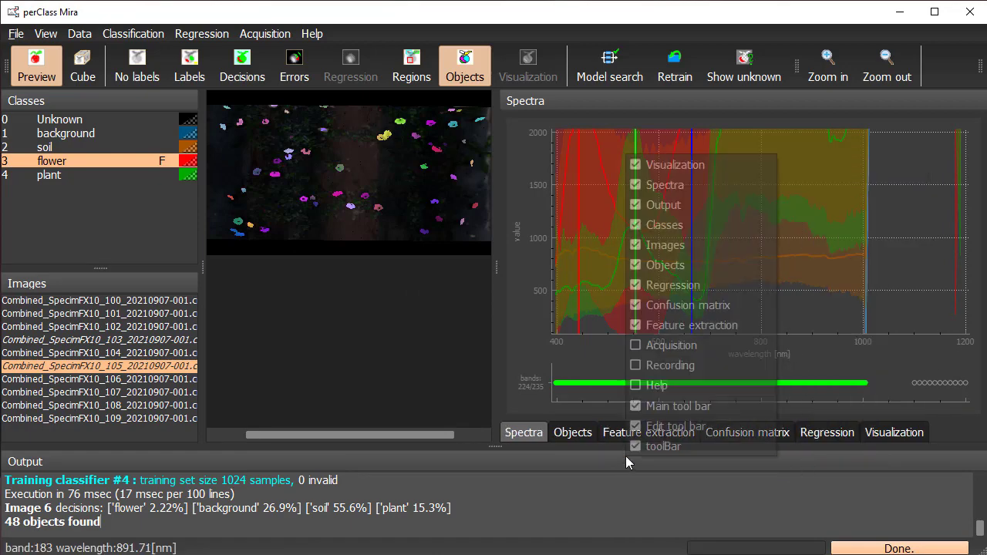
click(663, 284)
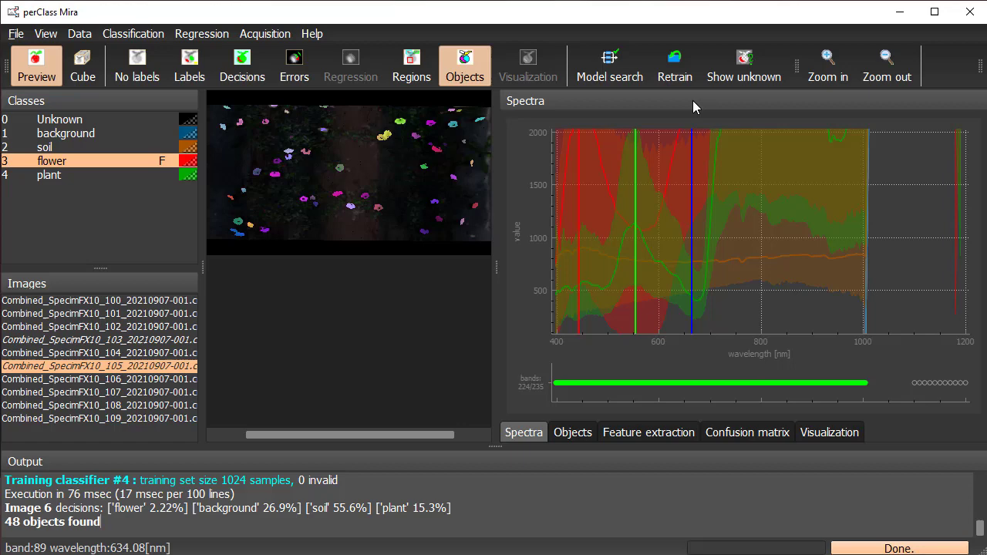
Add a single-band spectral feature F1:A and display it on the flower scan.
drag(693, 106, 810, 372)
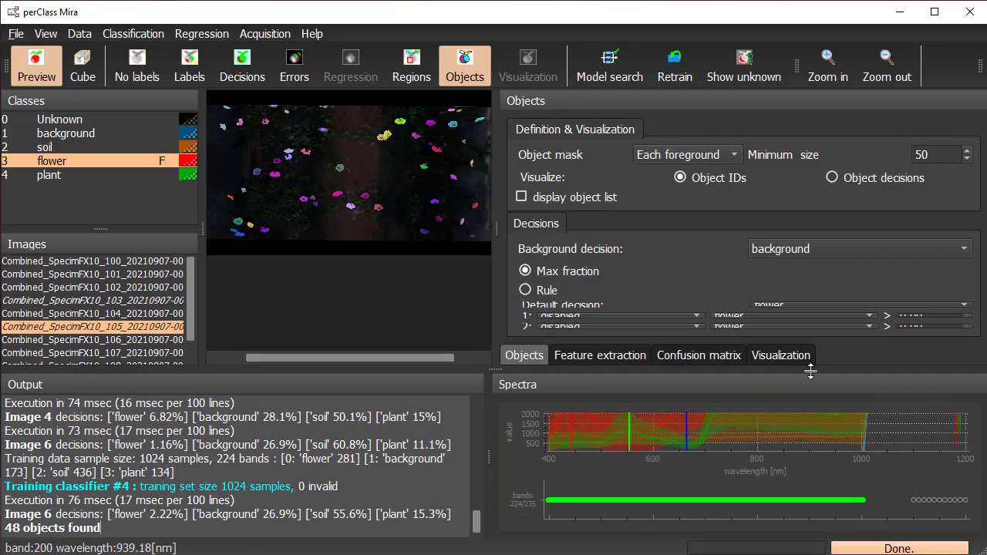
click(780, 349)
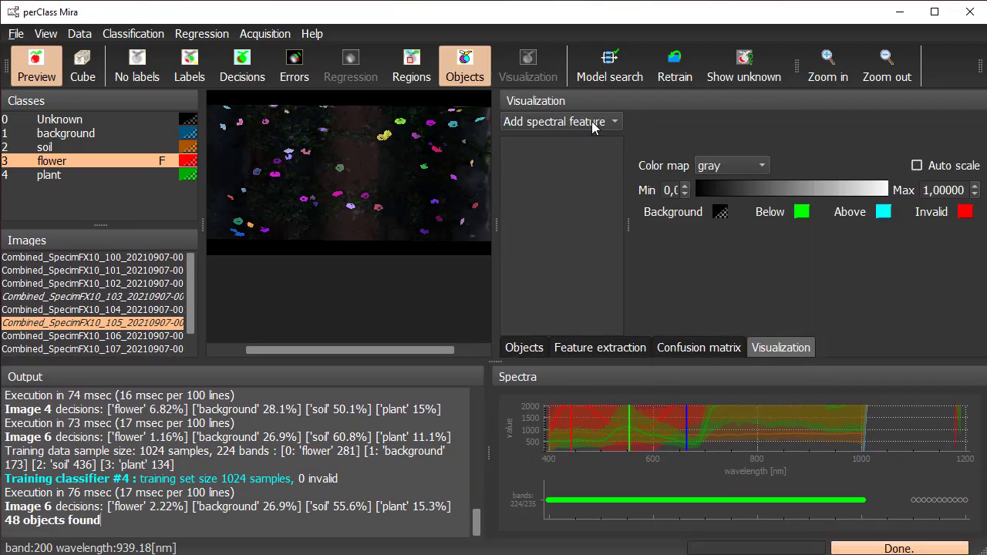
scroll(349, 108, up, 3)
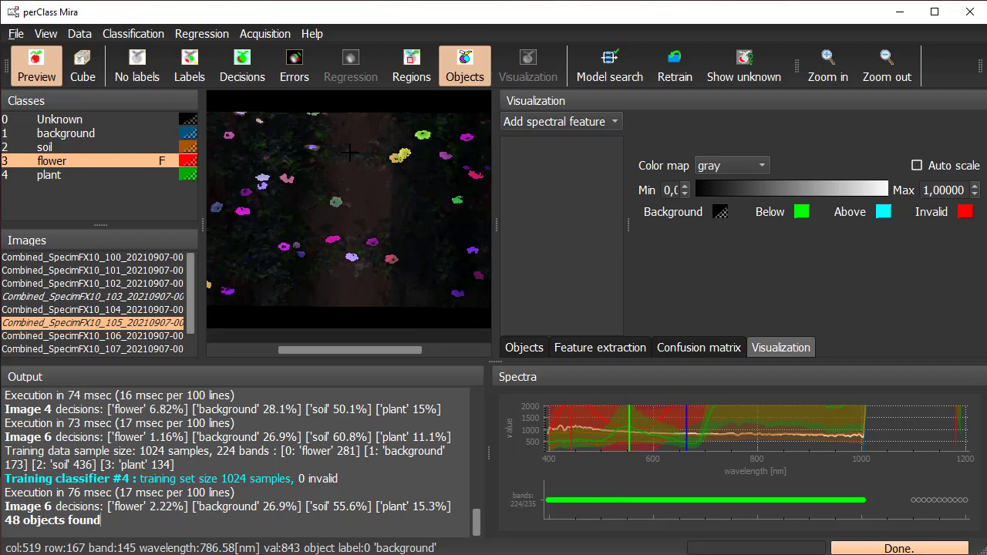
click(569, 123)
click(528, 144)
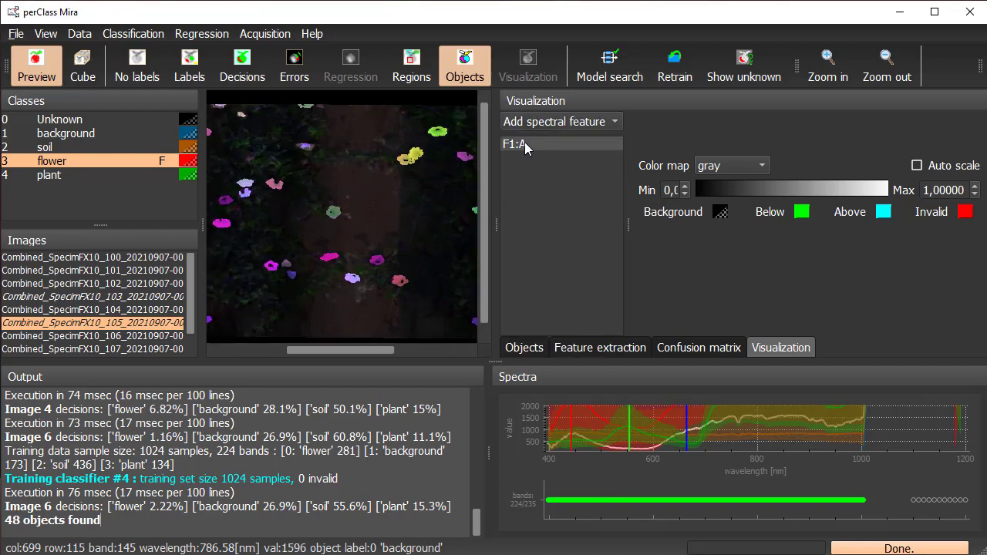
click(524, 144)
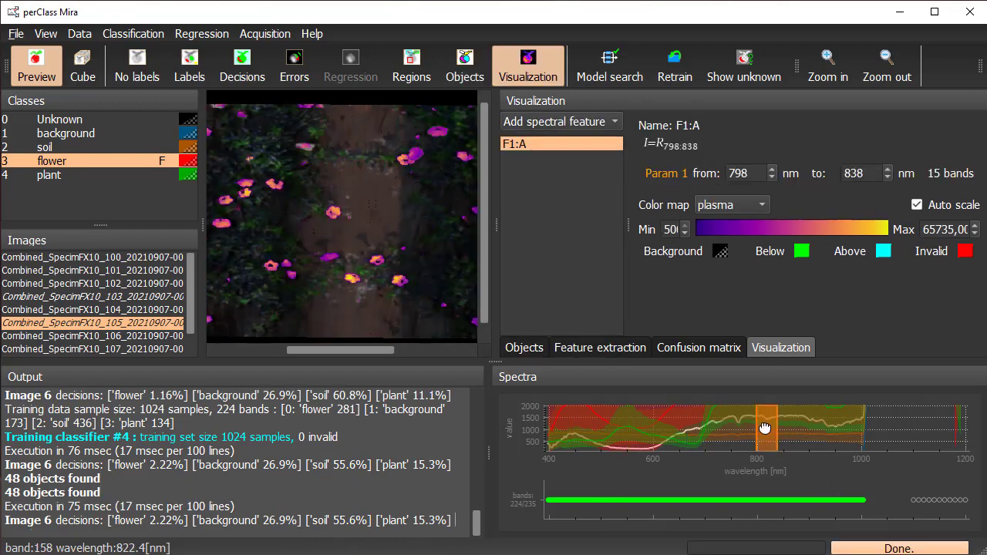
Move F1:A's band range to 759–799 nm in the Spectra plot.
mouse_move(763, 428)
mouse_down()
mouse_move(573, 428)
mouse_move(783, 437)
mouse_move(655, 437)
mouse_up()
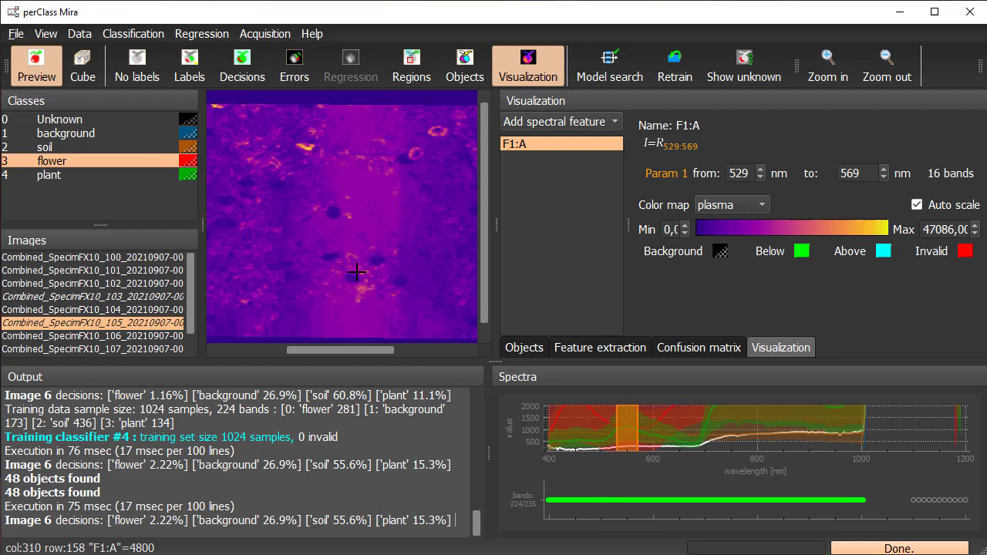
mouse_move(621, 428)
mouse_down()
mouse_move(794, 429)
mouse_move(621, 428)
mouse_move(779, 428)
mouse_move(653, 433)
mouse_move(737, 428)
mouse_up()
click(140, 164)
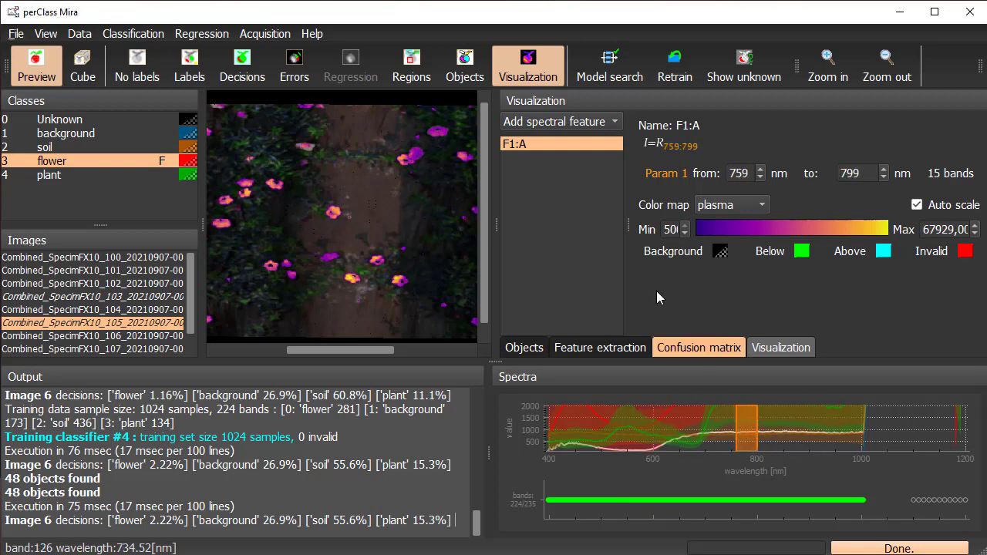
Add ratio feature F2:A/B with Param 1 at 400–530 nm and Param 2 at 600–700 nm.
click(575, 125)
click(578, 158)
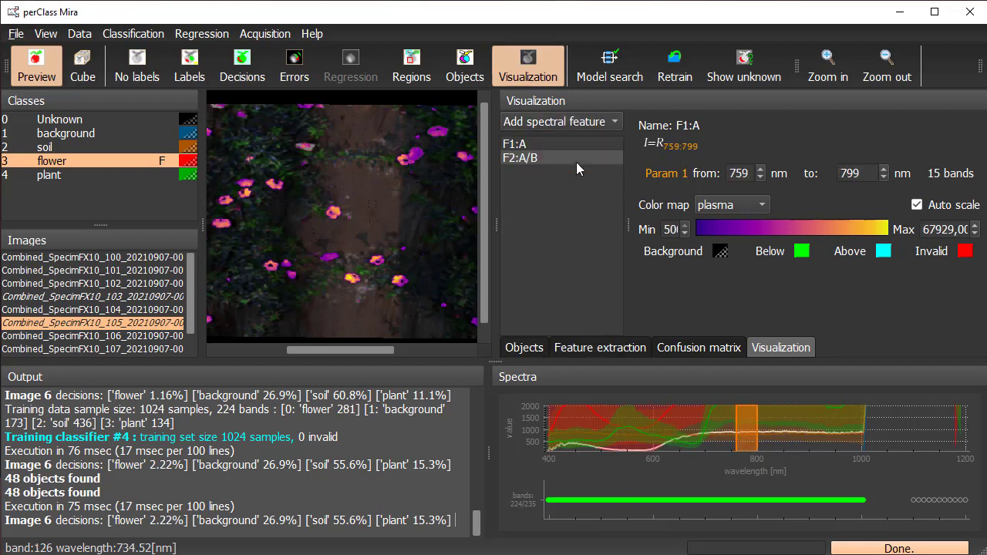
click(576, 159)
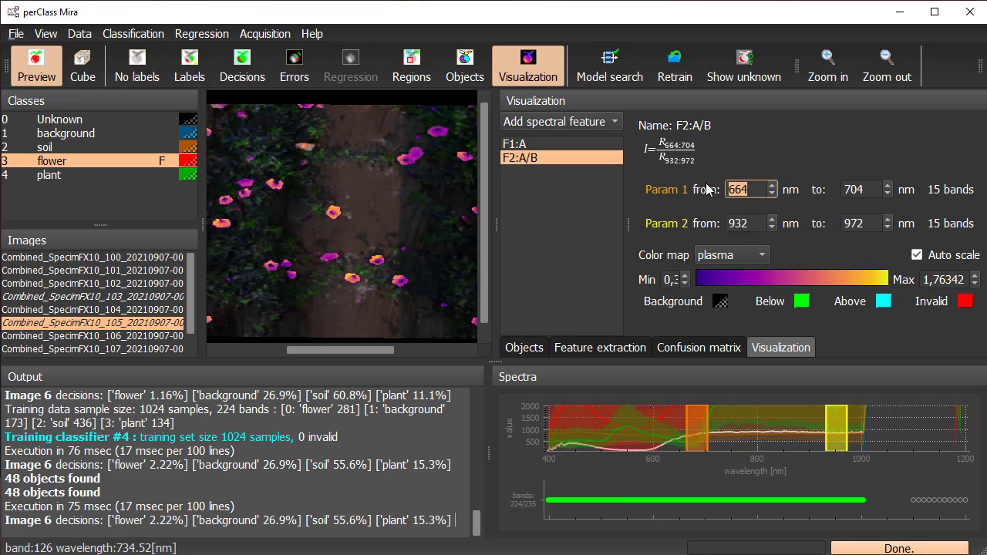
text(40)
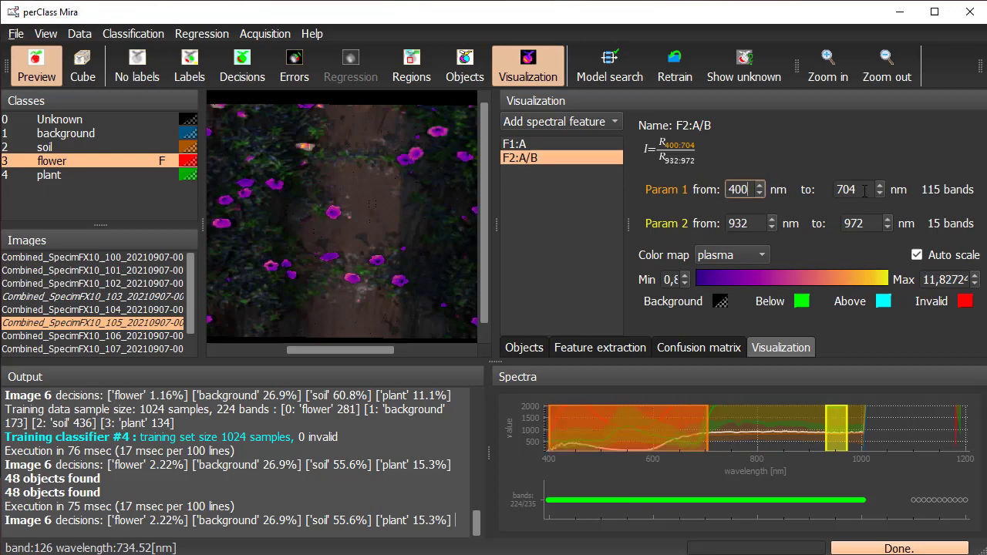
text(0)
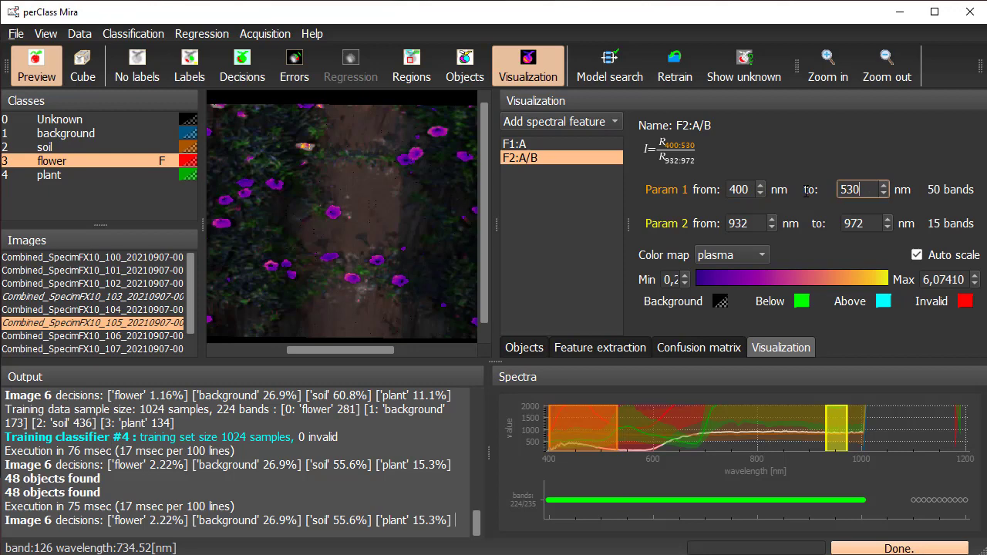
text(6)
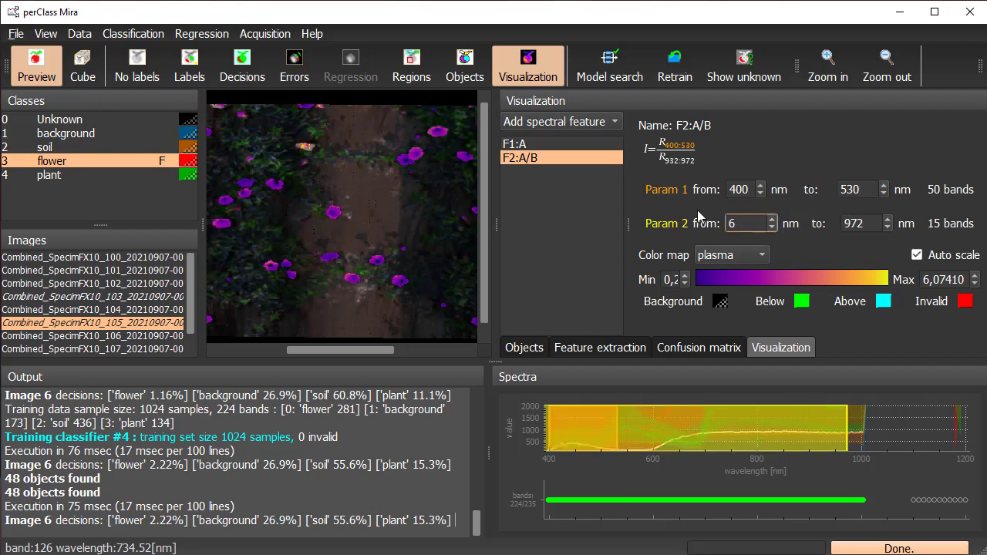
text(00)
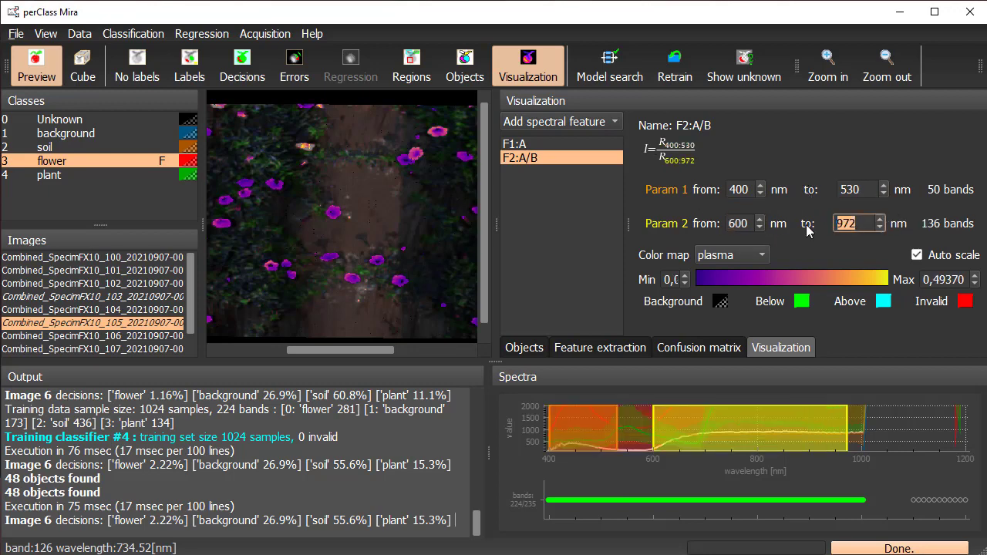
text(00)
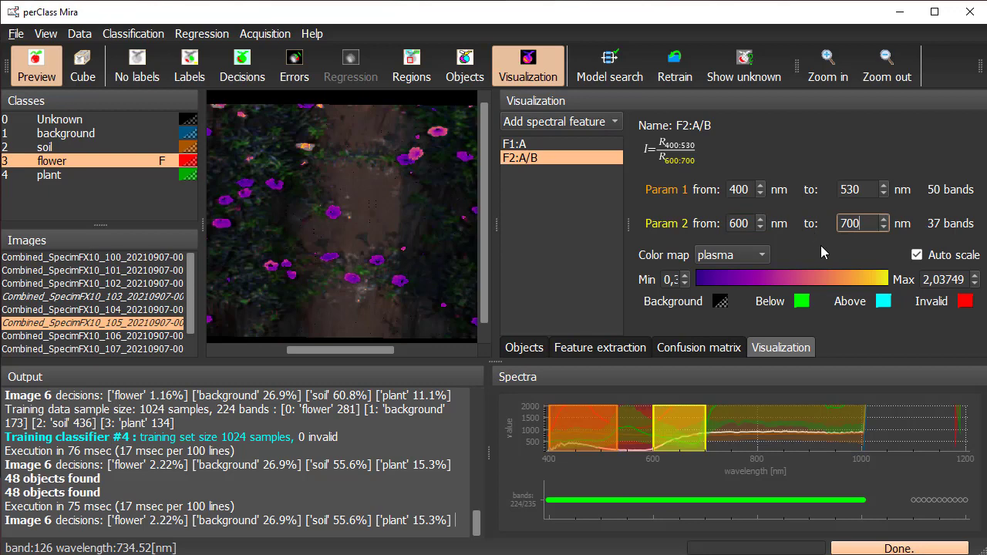
mouse_move(339, 345)
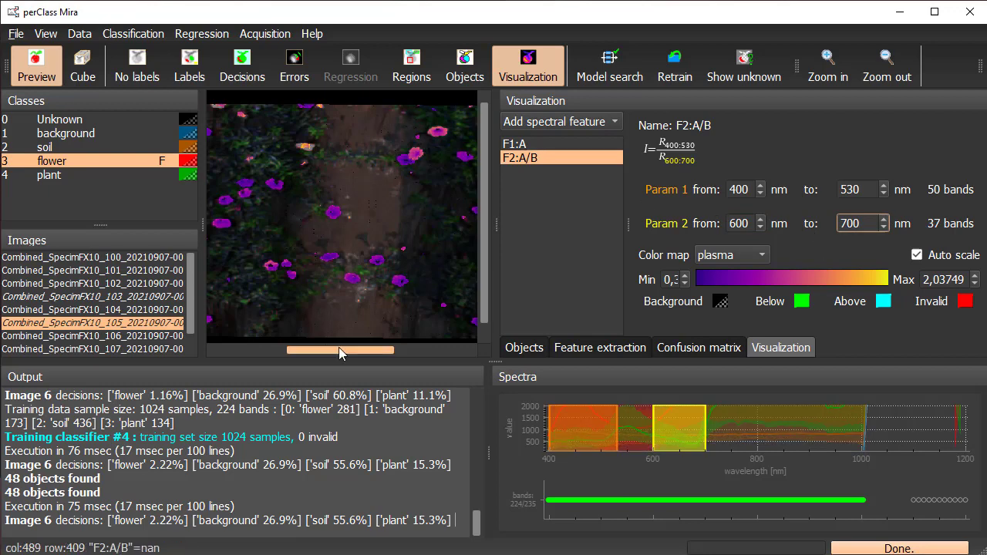
drag(338, 350, 379, 351)
Check the ratio feature on scans 103, 104, 101 and 106, then return to 105.
click(111, 301)
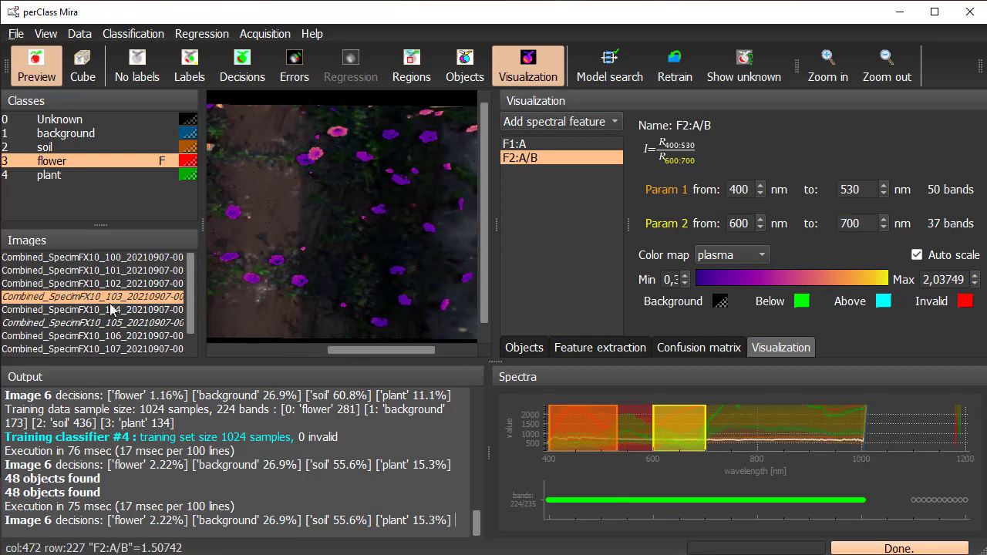
click(120, 311)
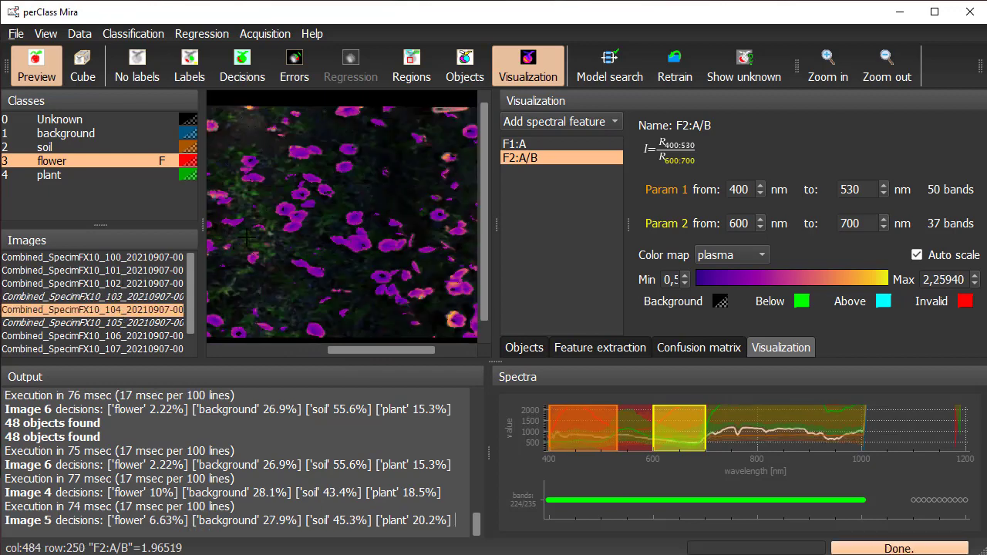
click(122, 272)
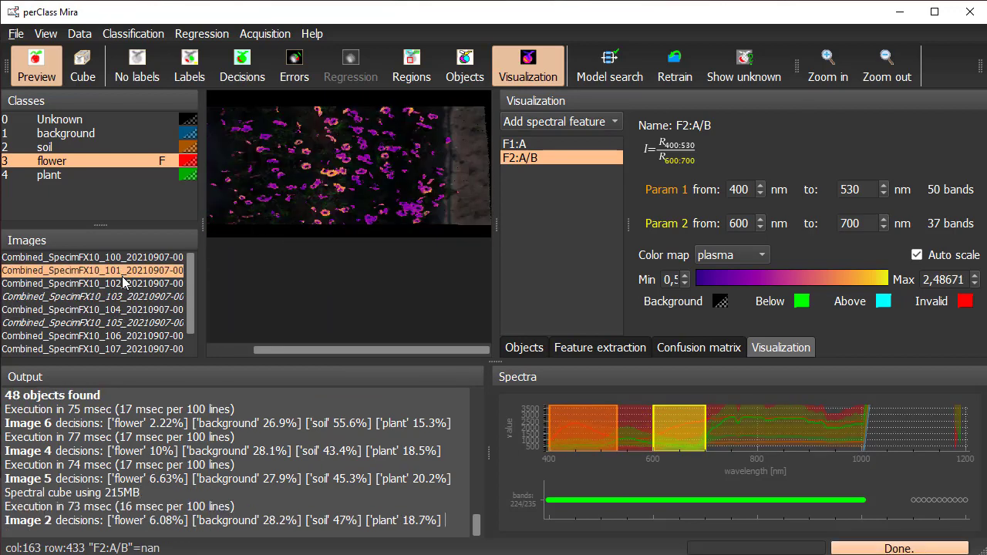
click(125, 297)
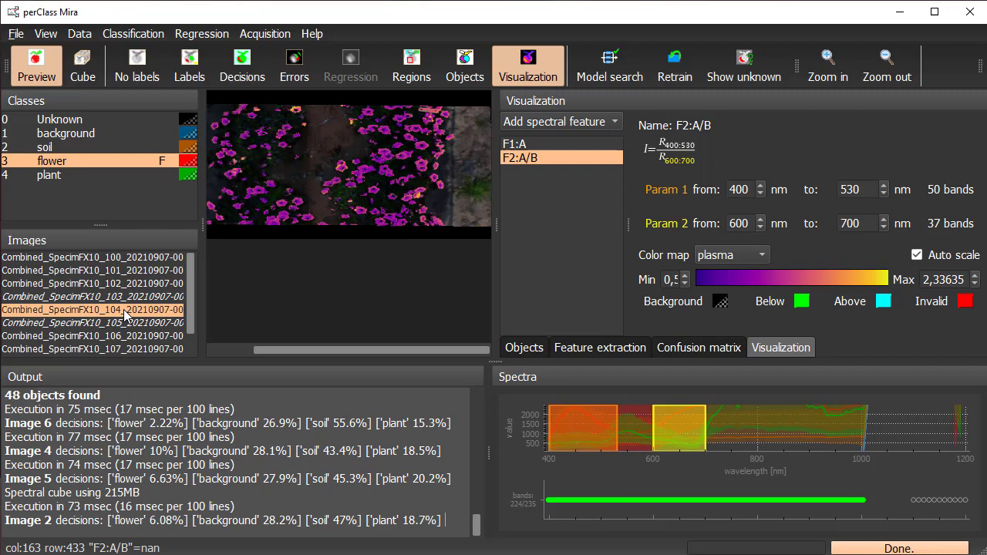
click(124, 327)
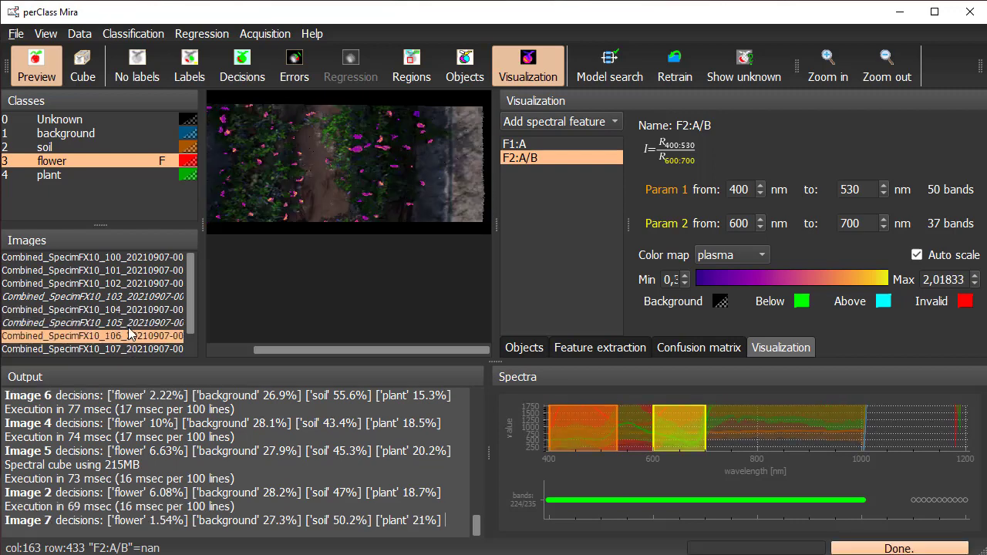
click(129, 324)
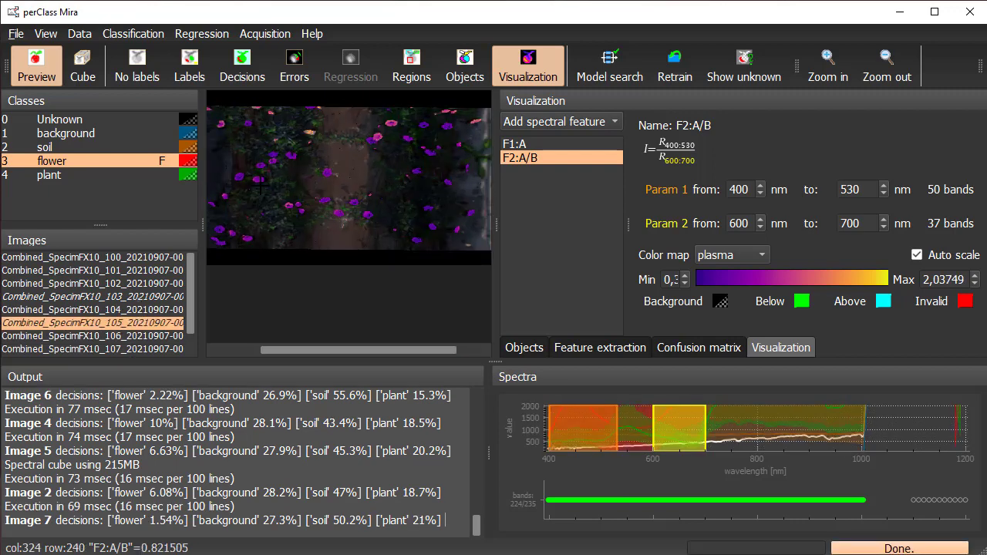
Rename the F2:A/B ratio feature to SRPI.
right_click(517, 162)
click(540, 173)
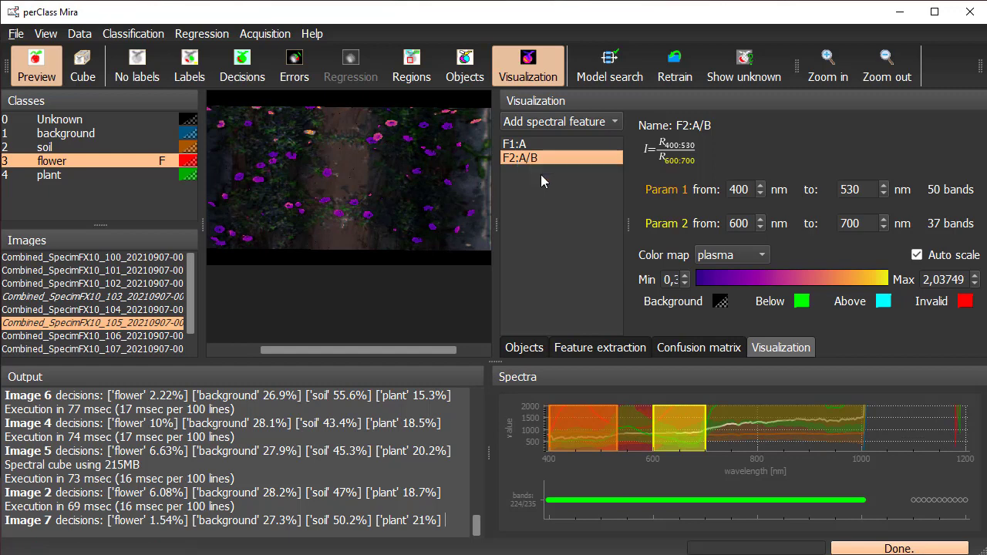
text(SRPI)
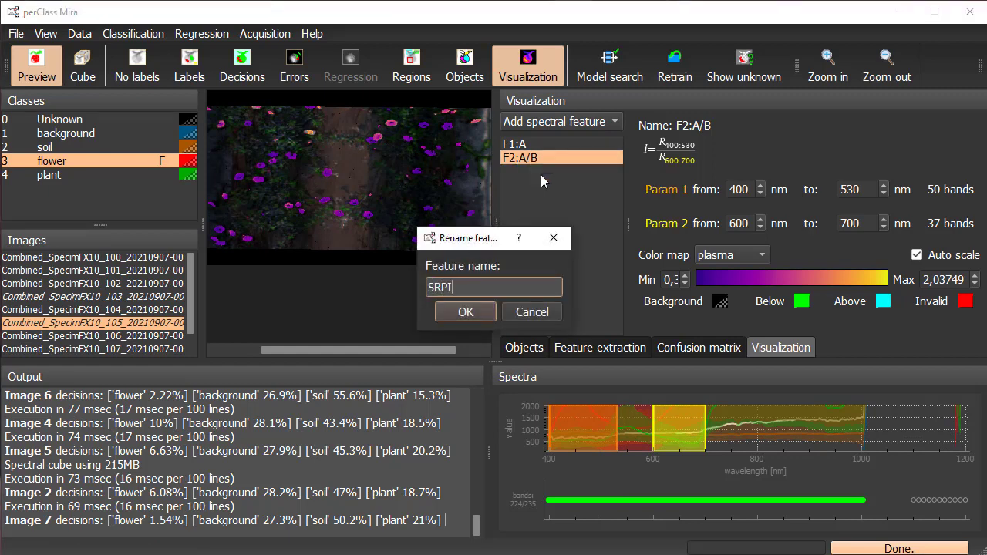
key(Return)
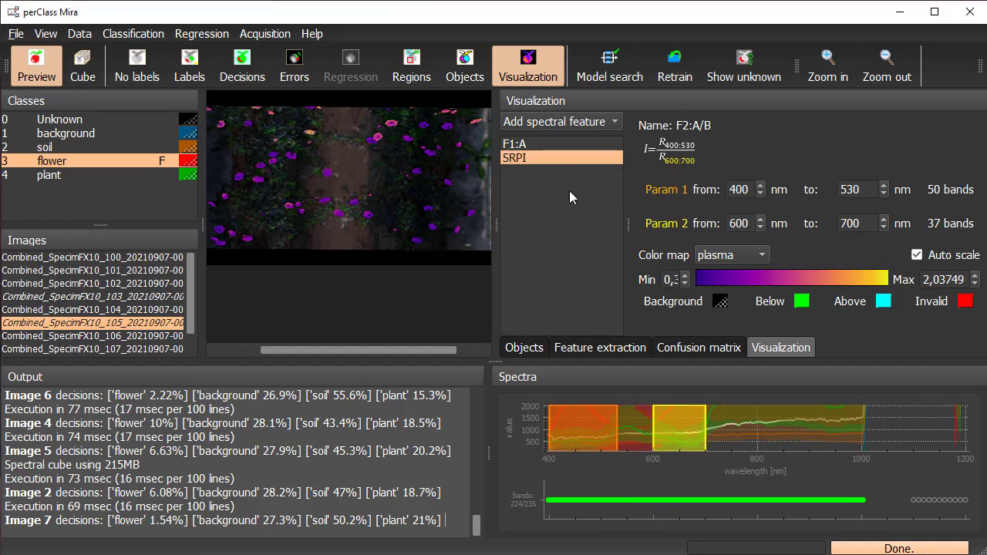
Set feature extraction to measure on segmented objects, adding the Spectral feature mean representation for SRPI.
click(617, 351)
click(659, 175)
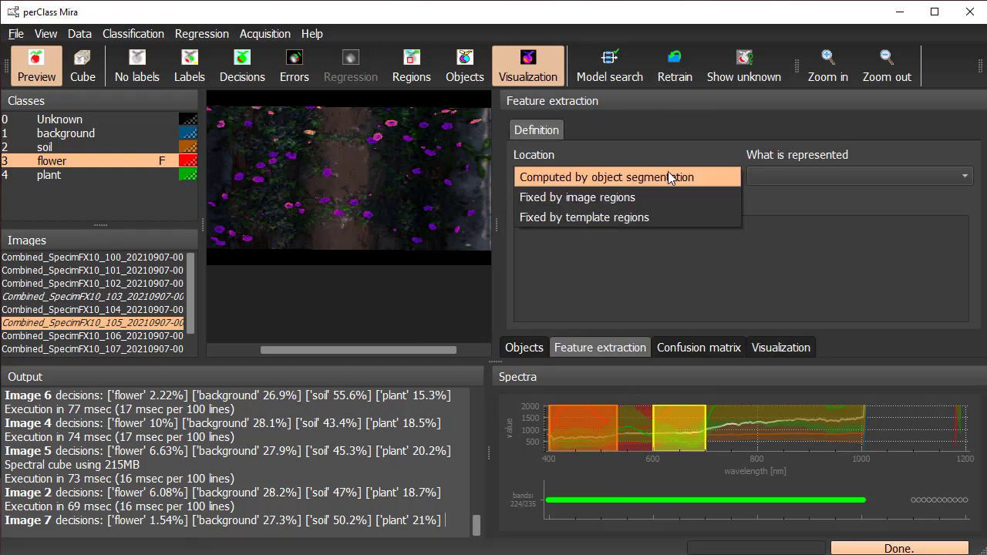
click(669, 177)
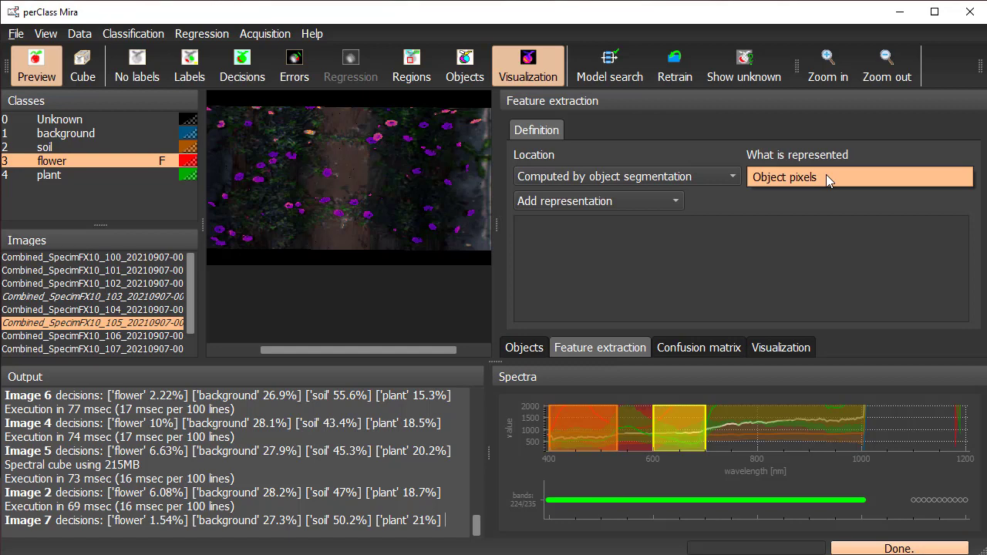
click(613, 202)
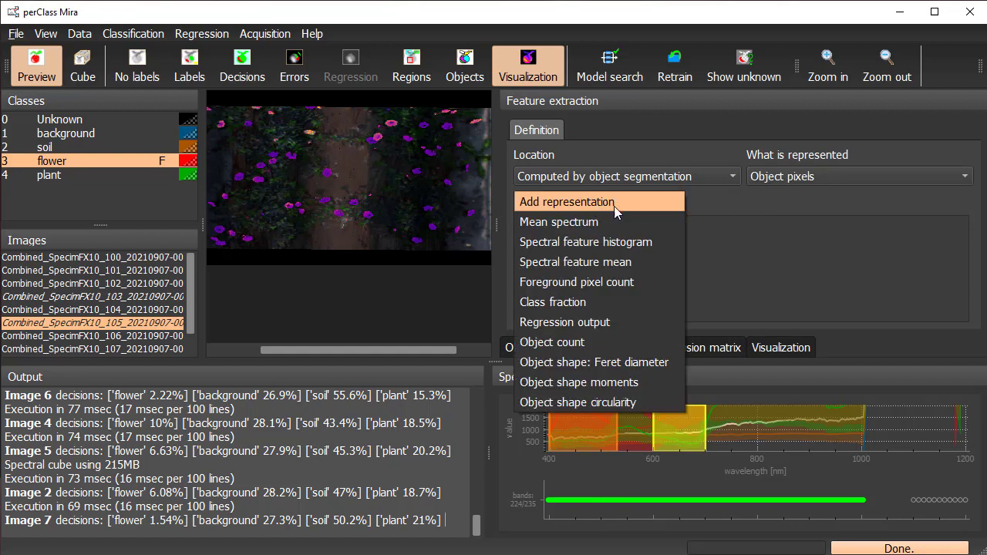
click(645, 262)
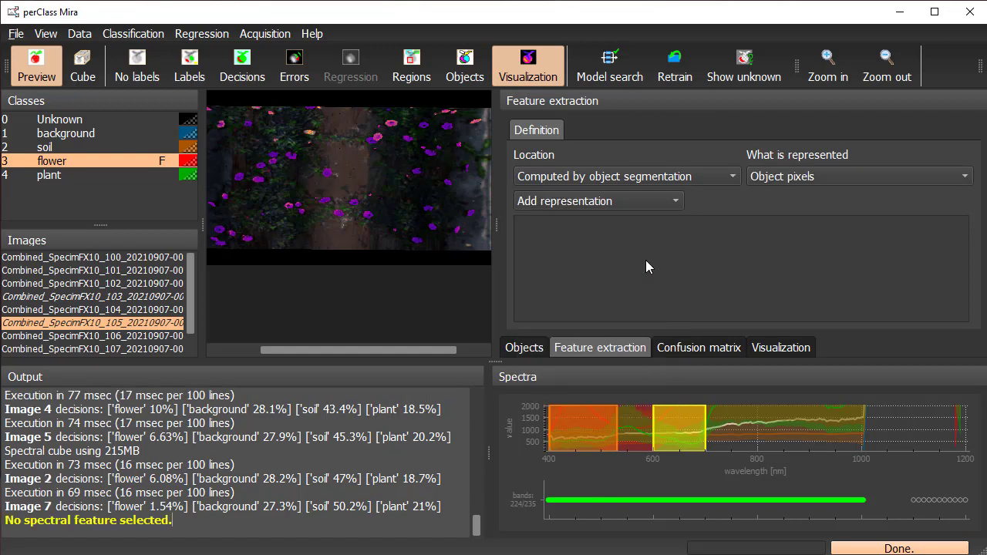
click(767, 347)
click(531, 145)
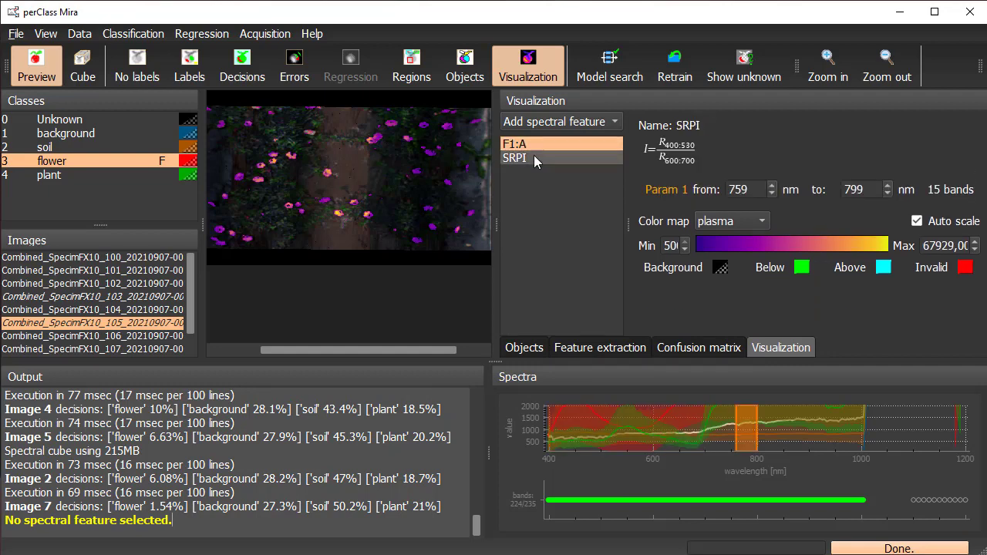
click(595, 348)
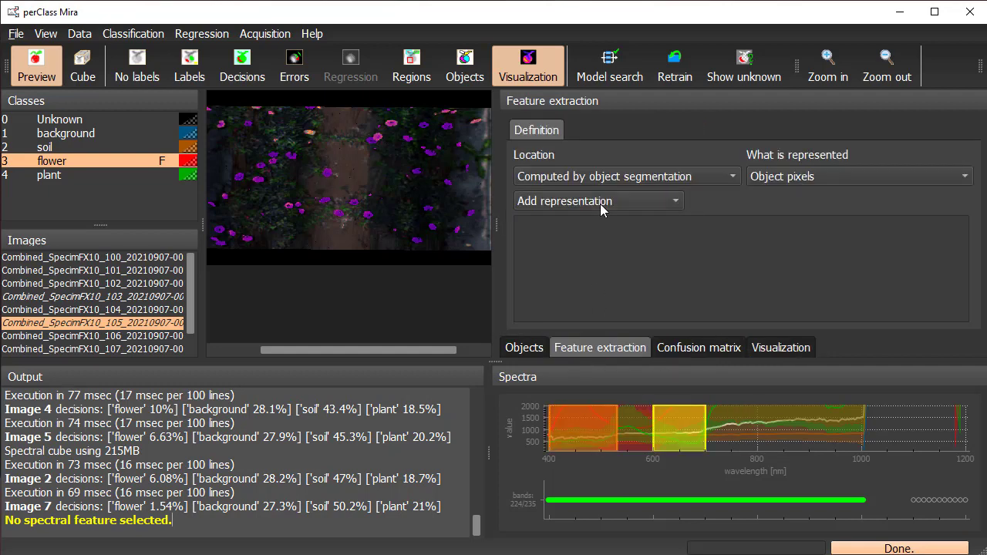
click(602, 202)
click(631, 262)
click(647, 223)
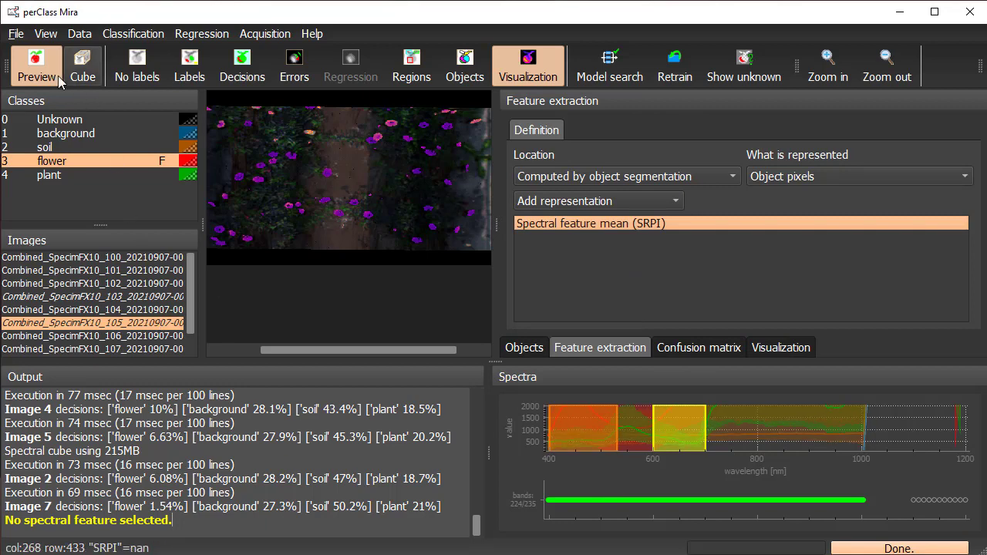
Save the per-object region features as an Excel export named srpi.
click(16, 34)
mouse_move(42, 214)
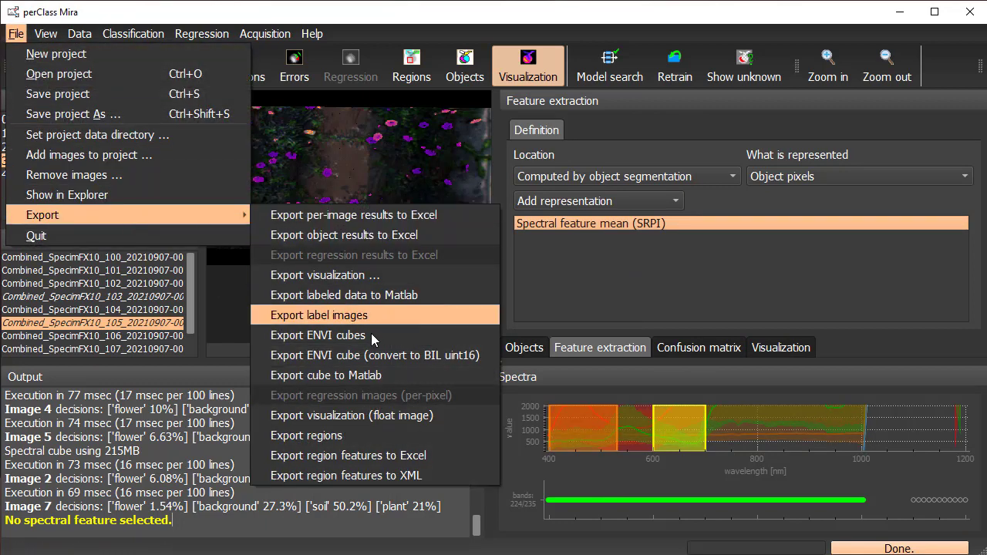
click(433, 455)
text(srpi)
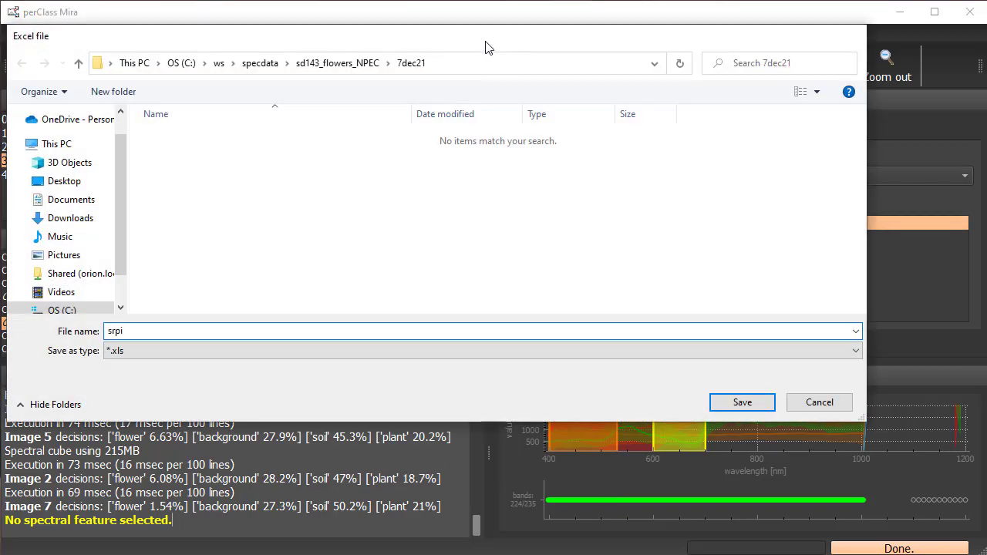
key(Return)
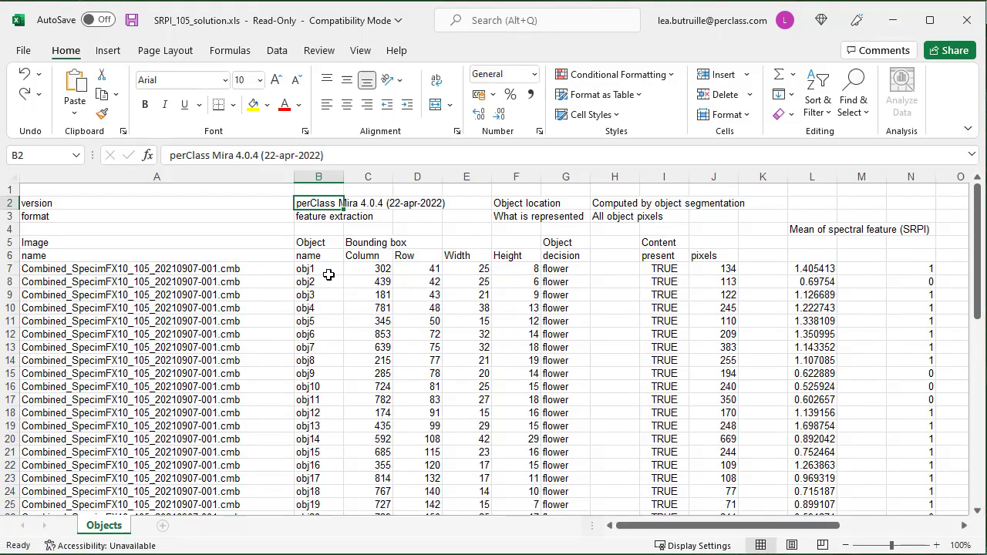
Inspect object names, bounding boxes, decisions, pixel counts, SRPI means and the threshold cell.
drag(231, 272, 330, 403)
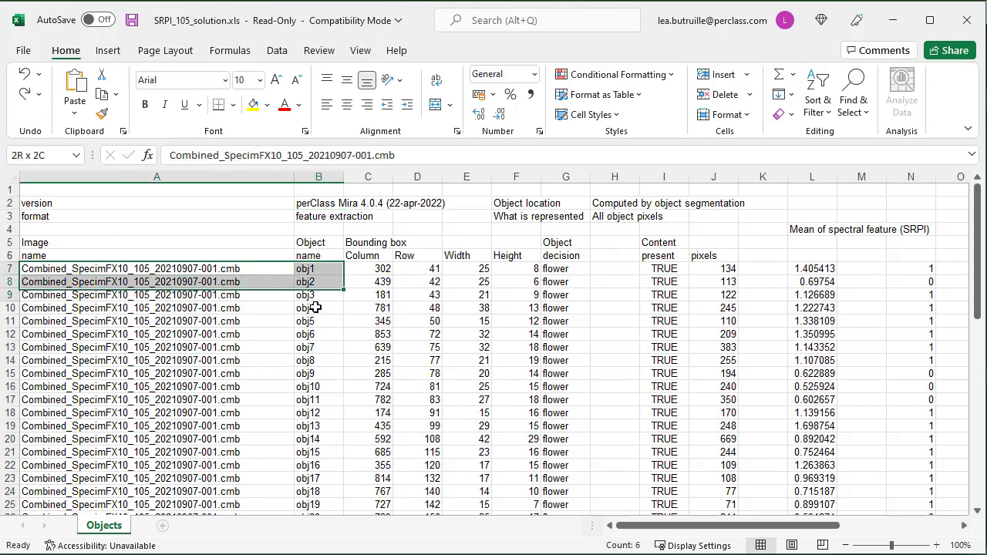
drag(363, 267, 514, 398)
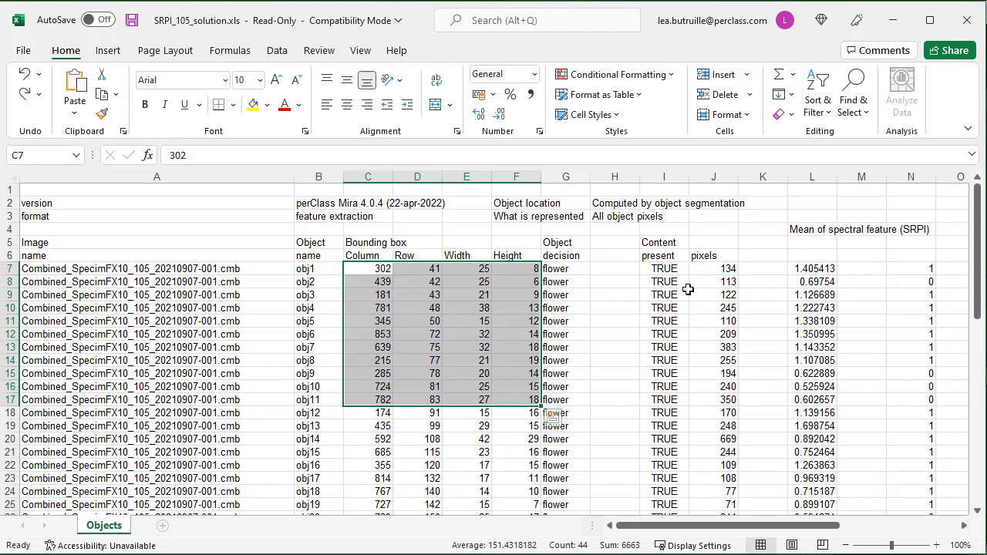
drag(575, 269, 574, 334)
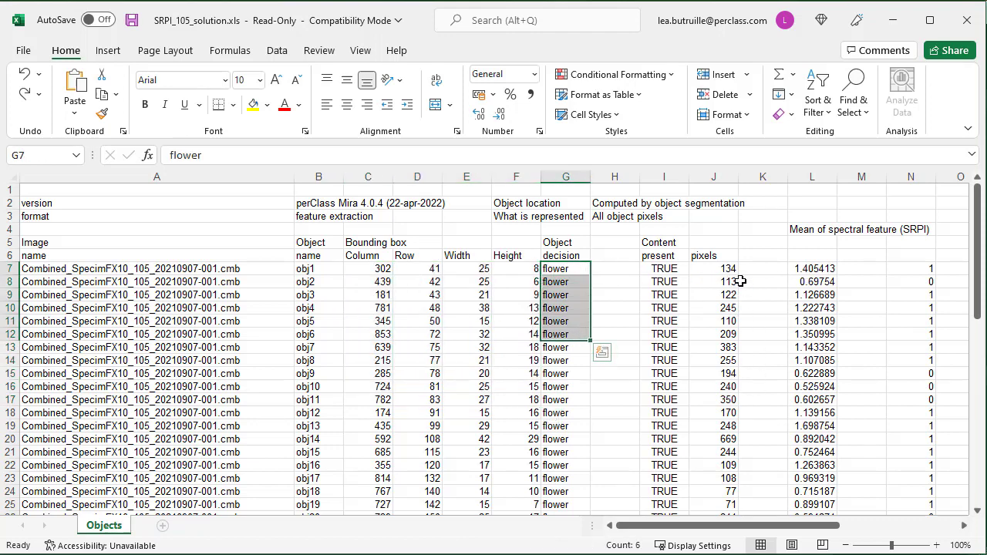
drag(729, 268, 728, 438)
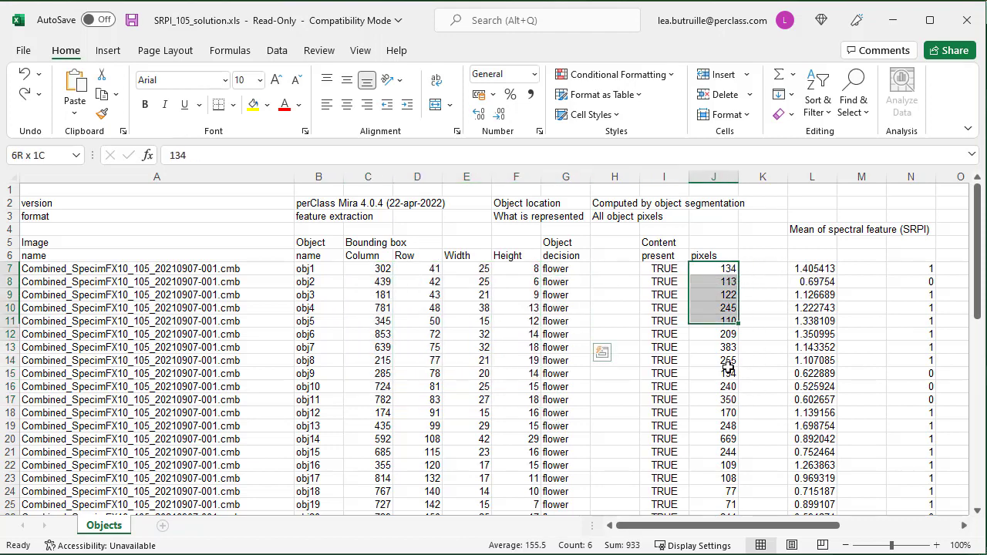
click(819, 268)
drag(757, 523, 733, 534)
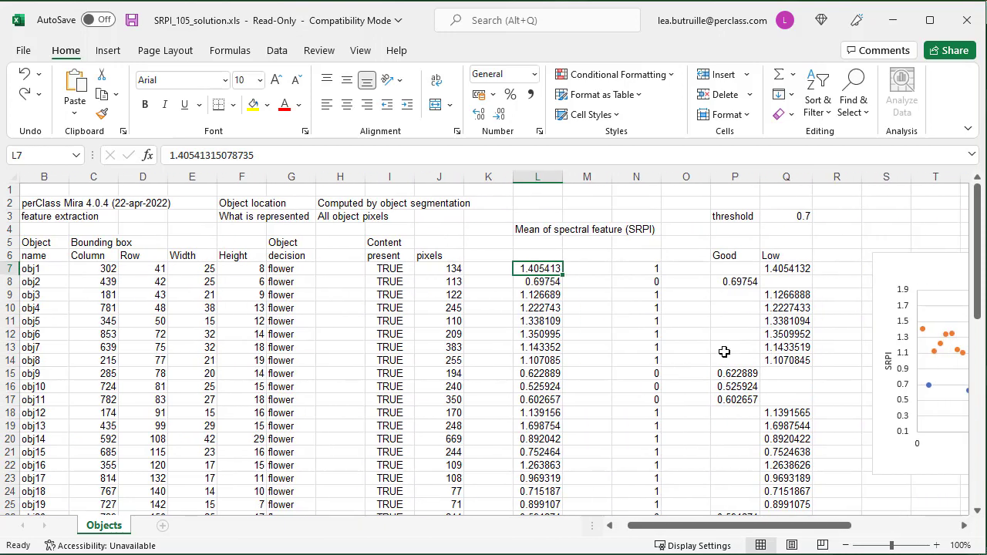
click(788, 217)
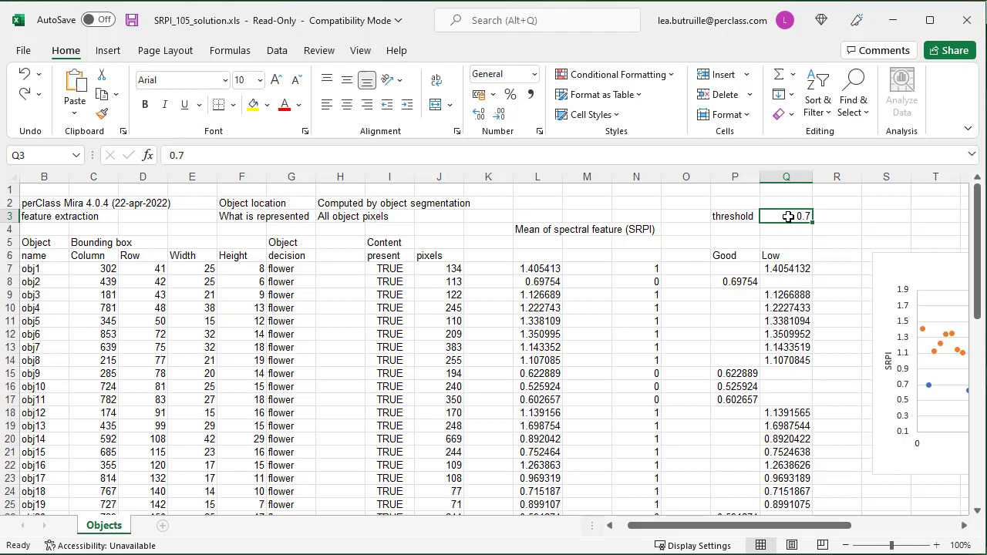
Try SRPI thresholds of 1 and then 0.7, comparing the Good and Low columns.
text(1)
key(Return)
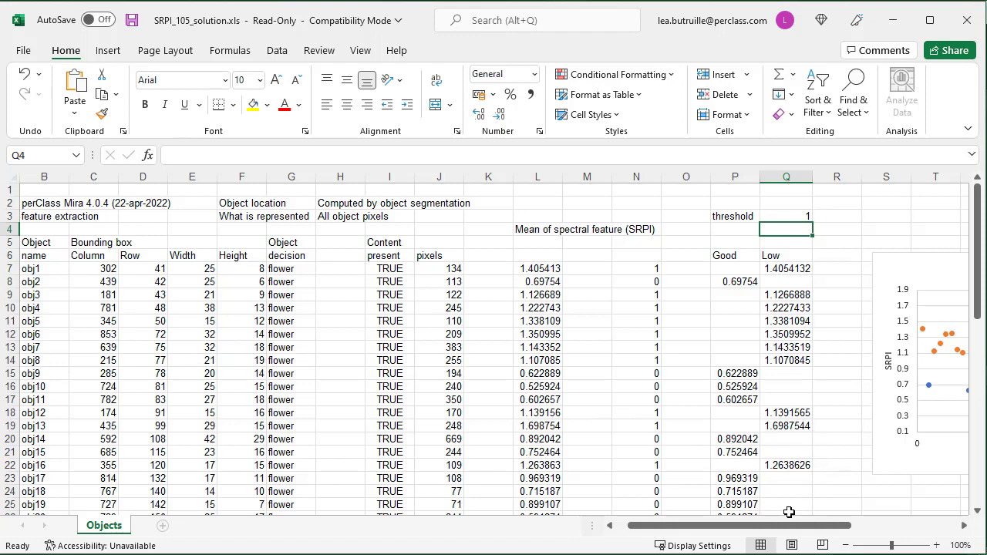
drag(782, 525, 853, 526)
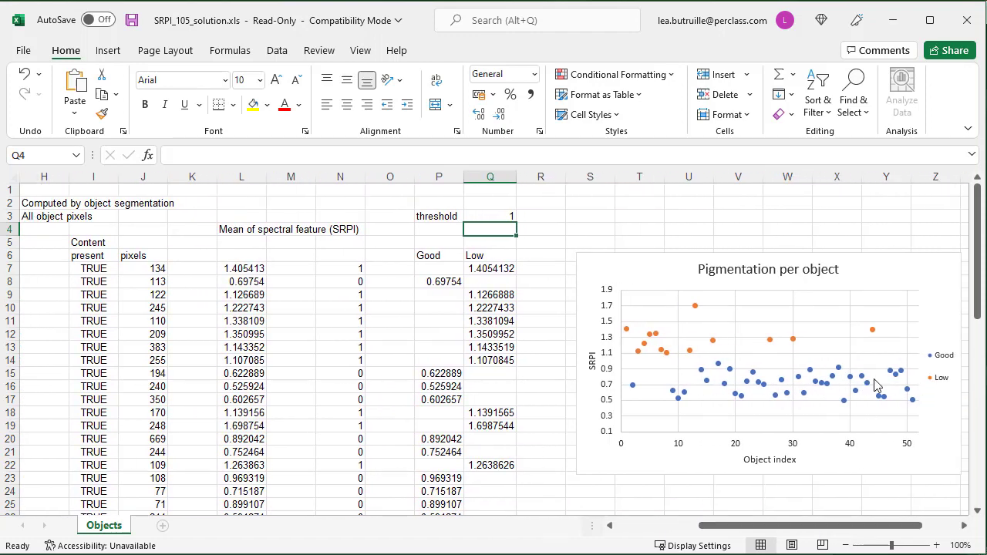
click(442, 255)
click(481, 256)
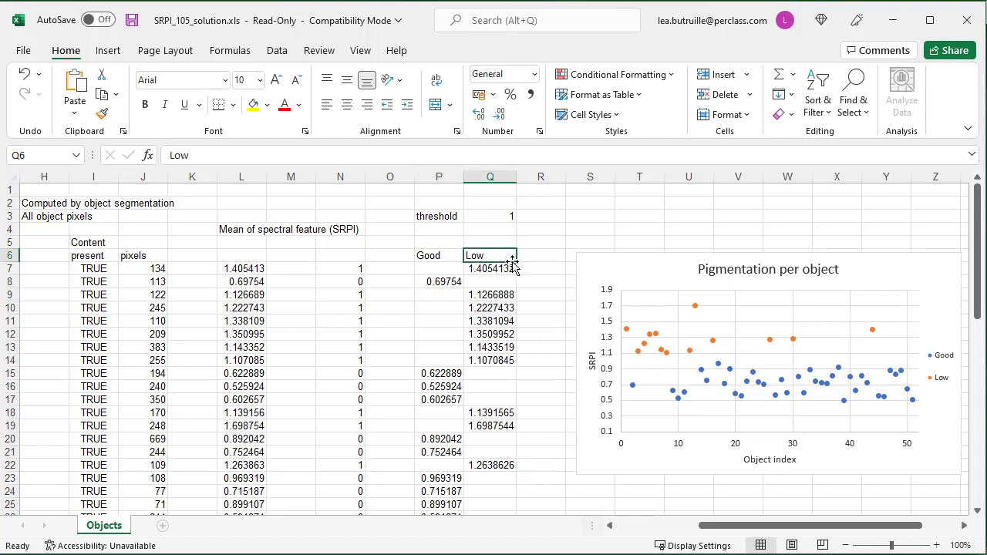
click(505, 217)
text(1)
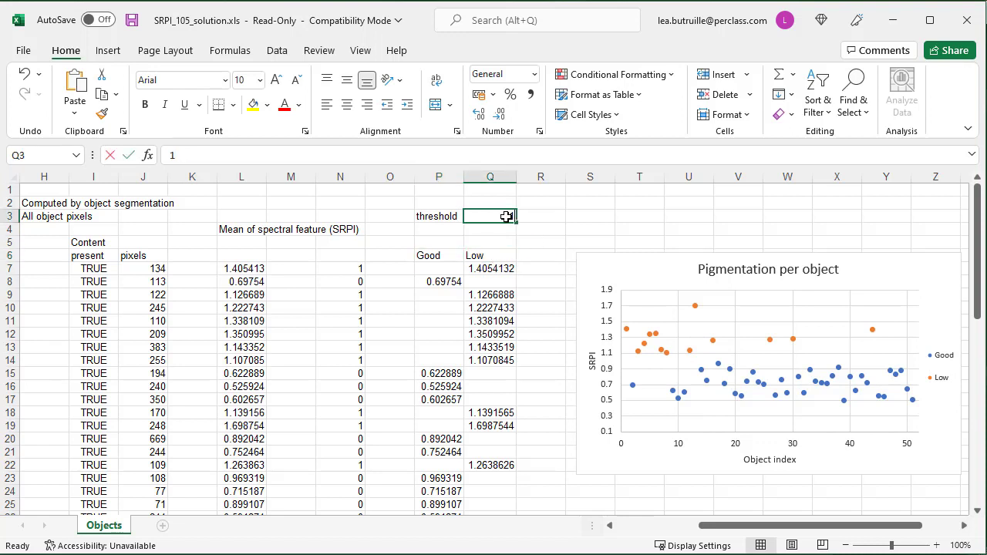
text(0.7)
key(Return)
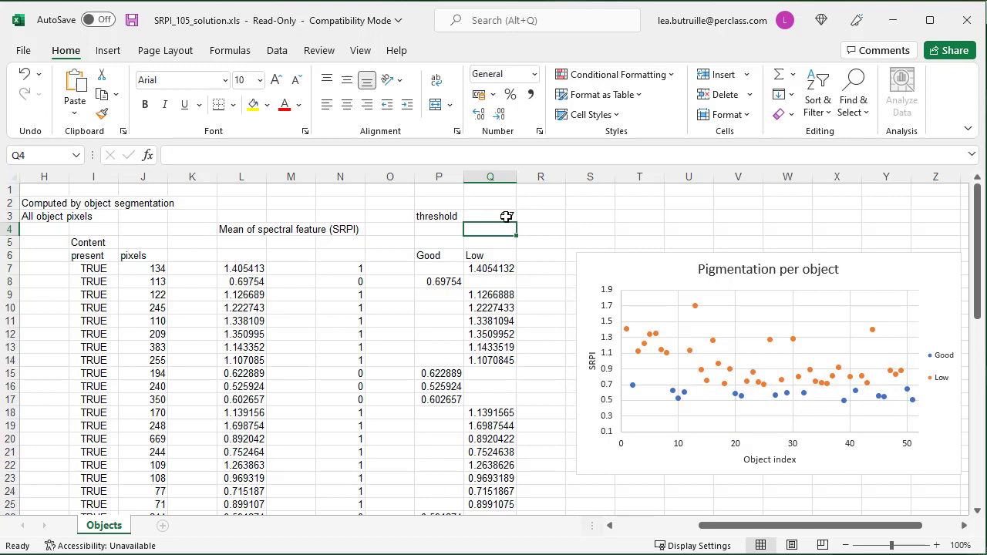
Set the SRPI threshold to 1.4 and scroll back to obj1's name.
click(506, 217)
text(1.4)
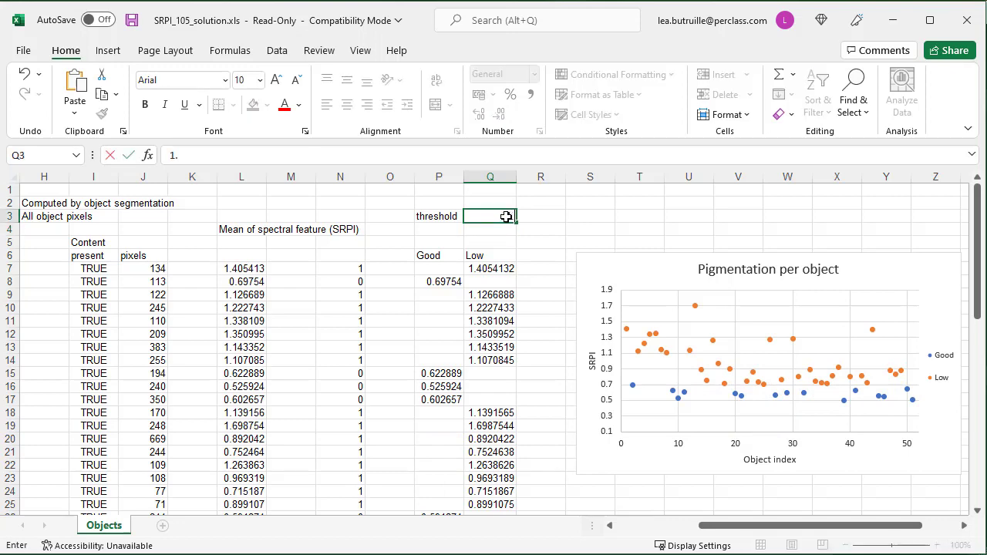
key(Return)
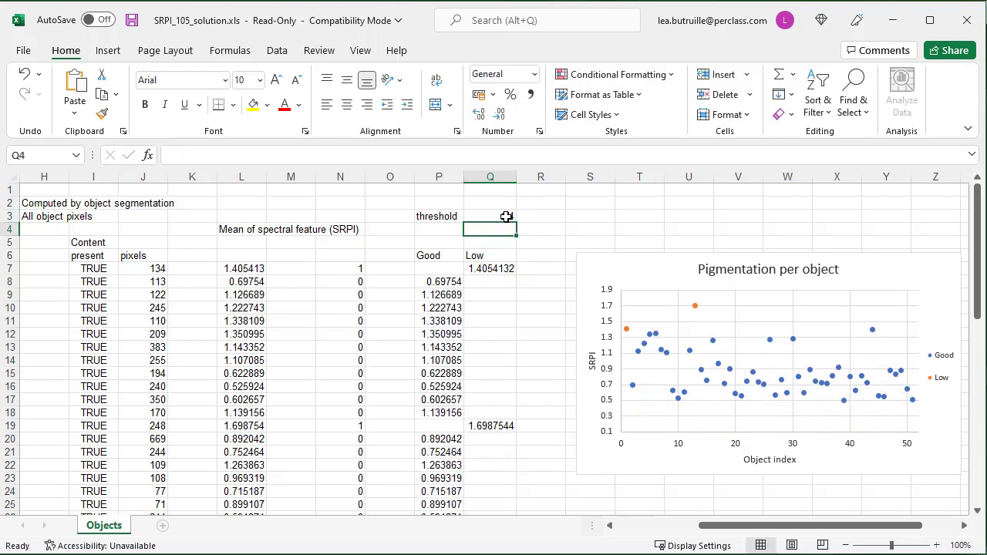
click(506, 216)
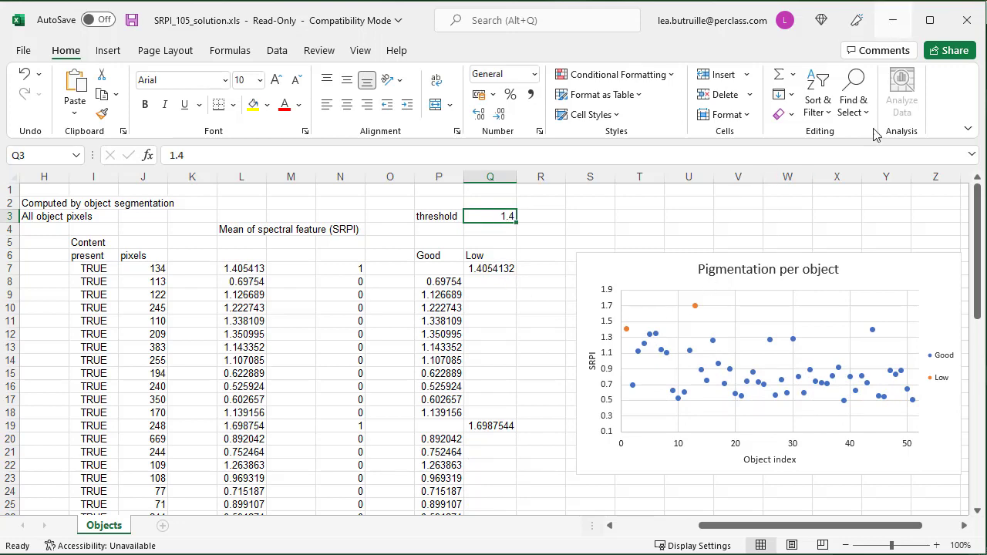
drag(727, 526, 644, 525)
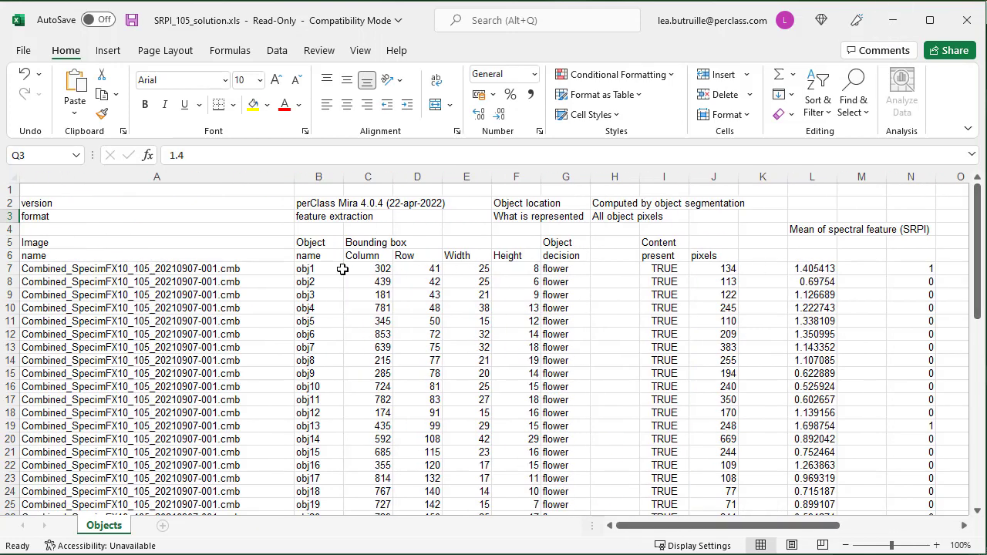
click(308, 268)
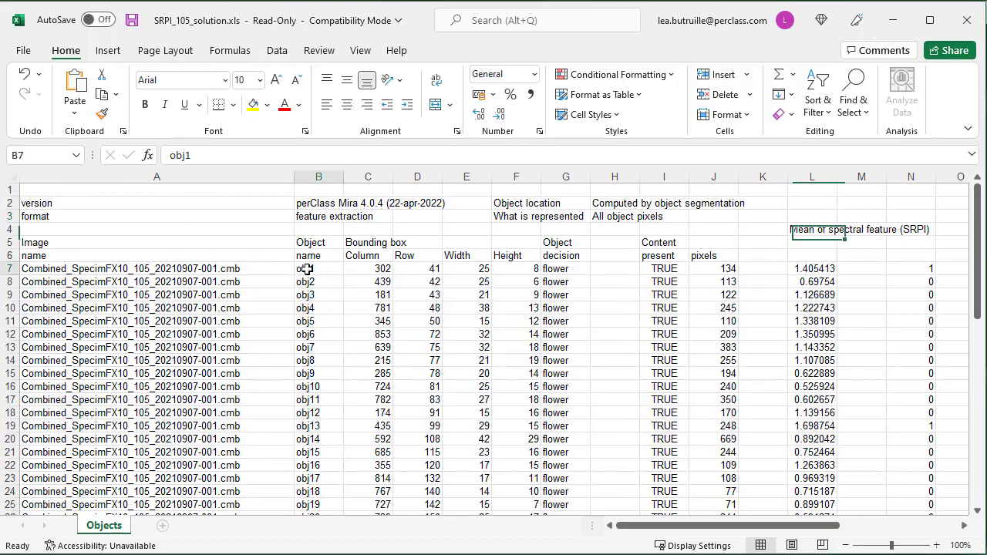
Back in Mira, view the 48 segmented flower objects zoomed in and out, then restore Visualization.
click(892, 20)
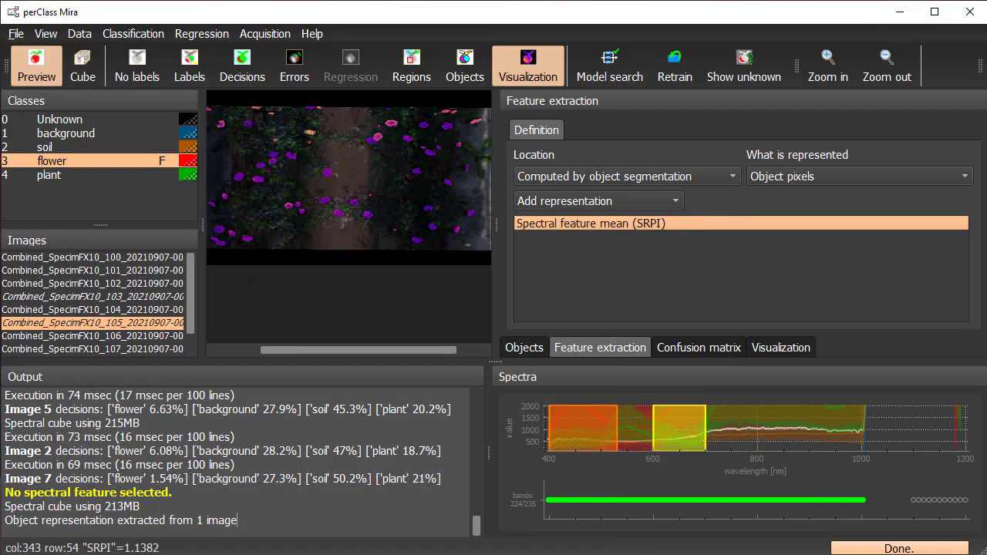
click(464, 66)
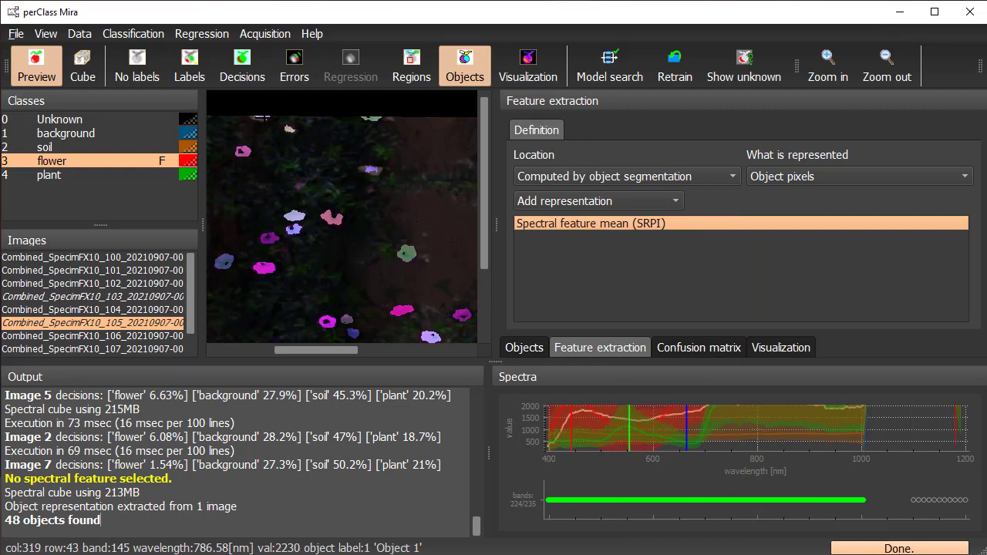
scroll(261, 118, up, 2)
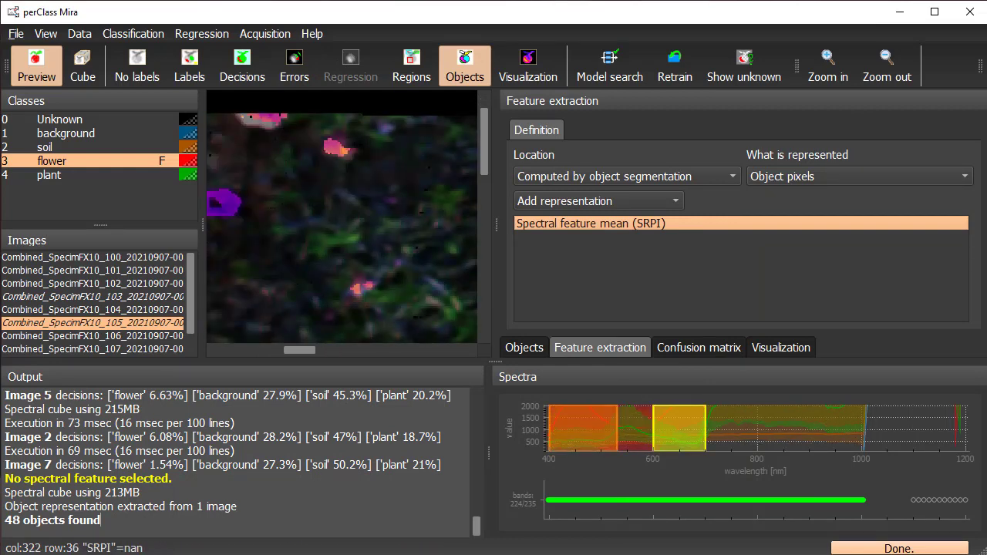
scroll(270, 146, down, 2)
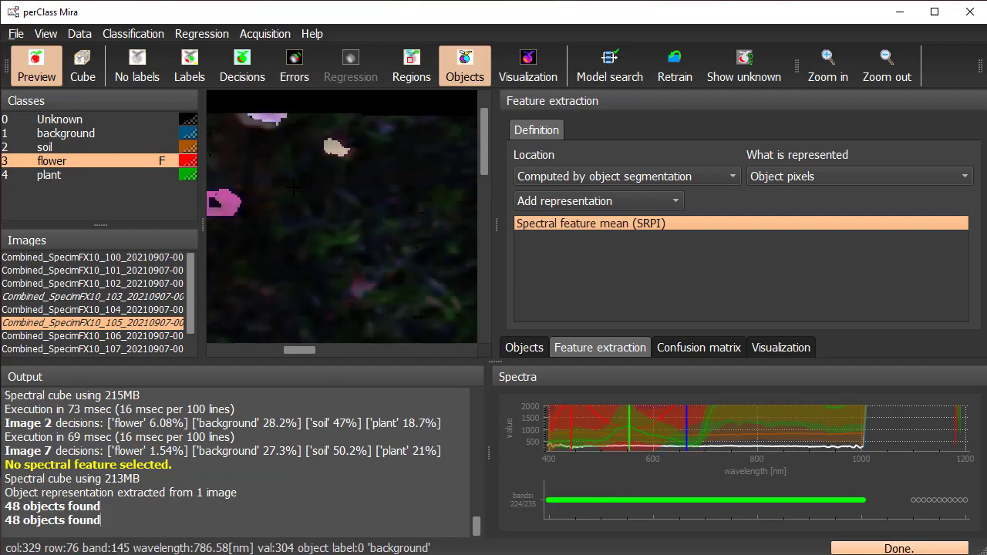
scroll(370, 255, down, 1)
scroll(378, 285, down, 1)
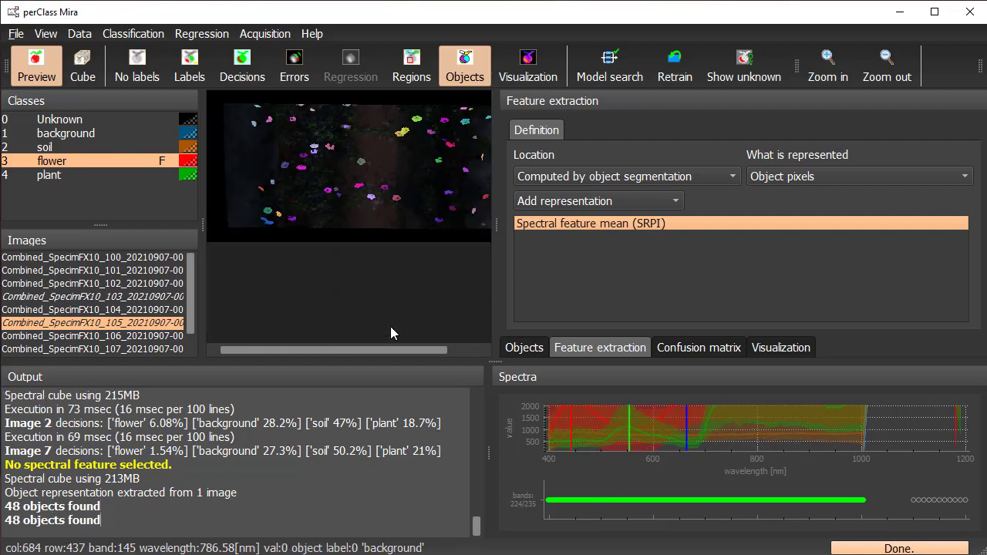
drag(391, 350, 409, 351)
click(537, 60)
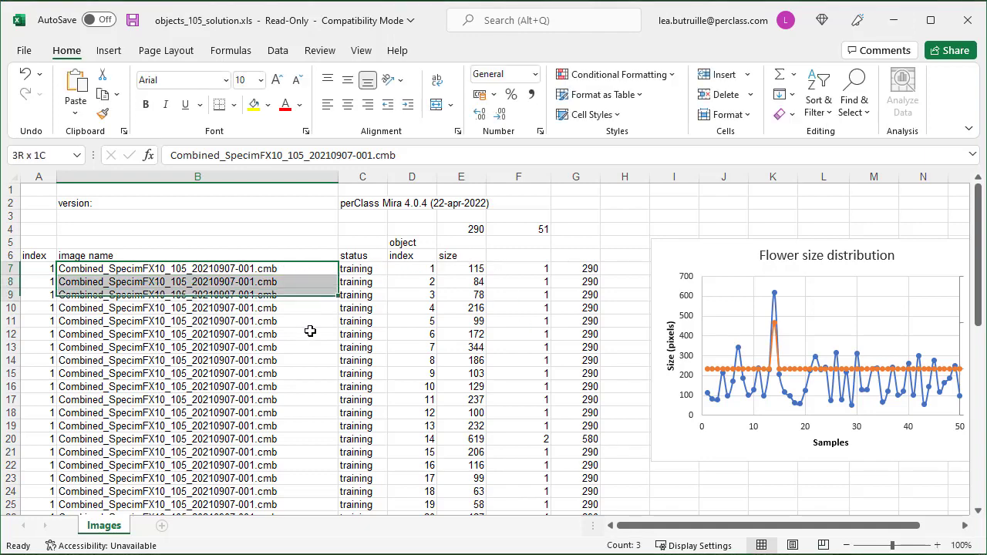
Check object names, indices, sizes and the 290 total in E4, then scroll to show the full chart.
drag(287, 269, 293, 466)
drag(417, 269, 418, 435)
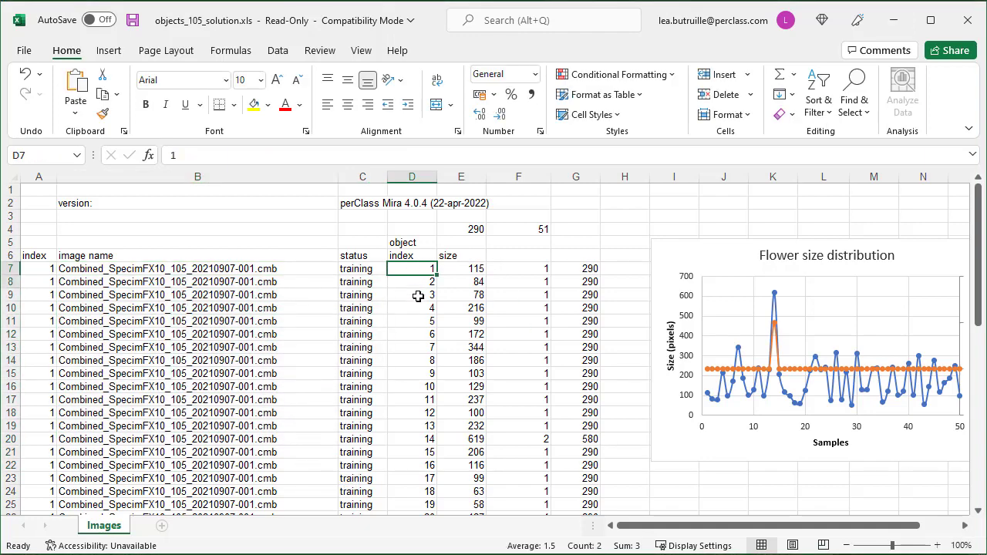
click(469, 268)
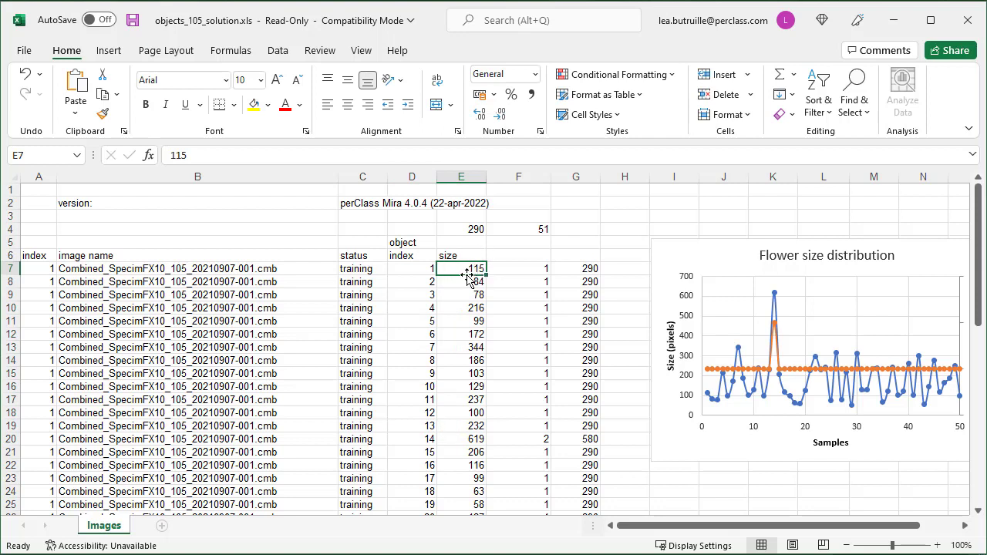
click(470, 224)
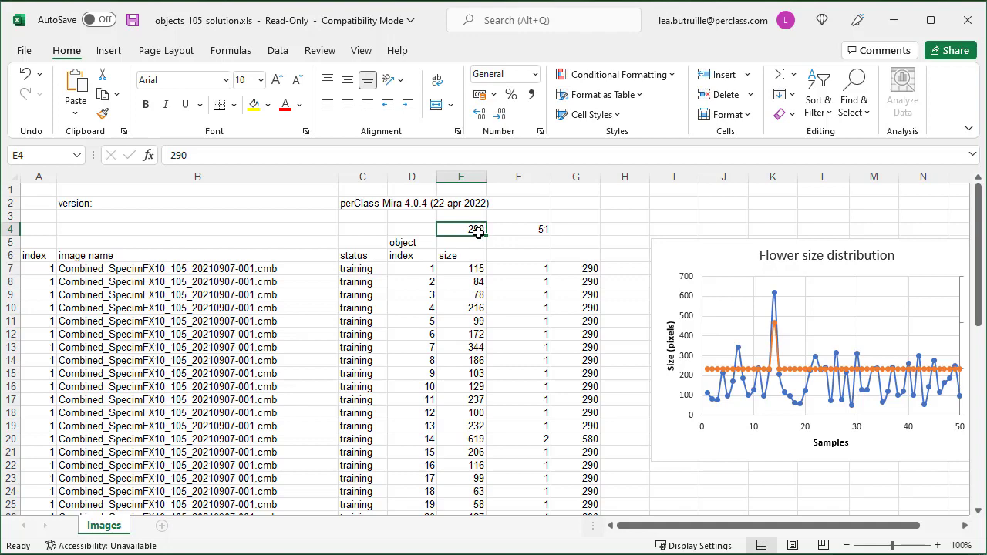
drag(651, 528, 679, 536)
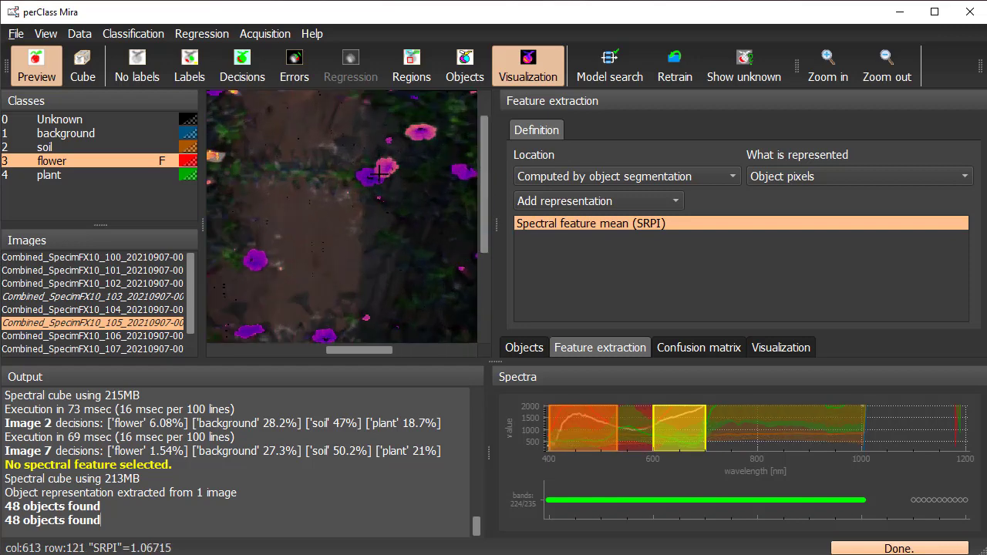
Switch the scan to the color-coded objects view and zoom out to the full image.
click(465, 66)
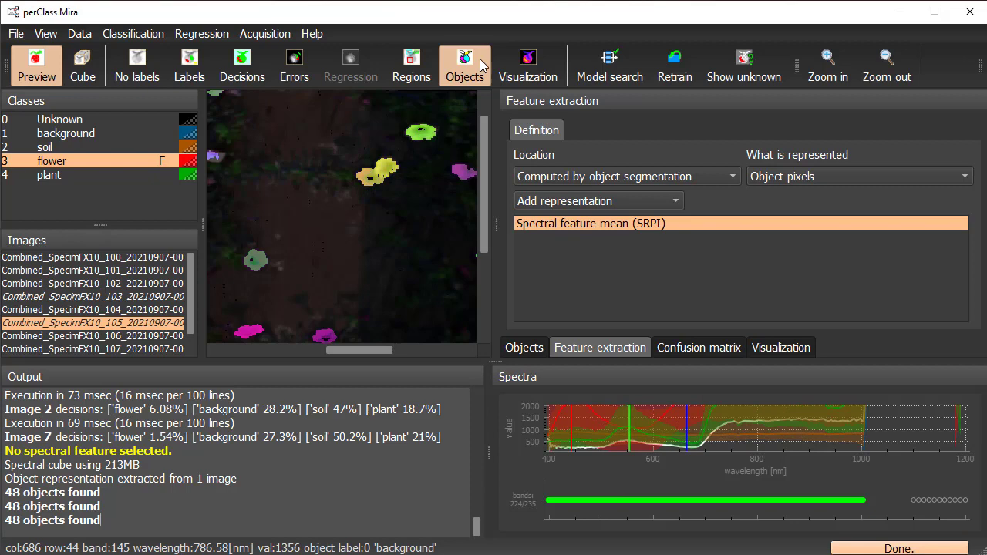
scroll(339, 201, down, 3)
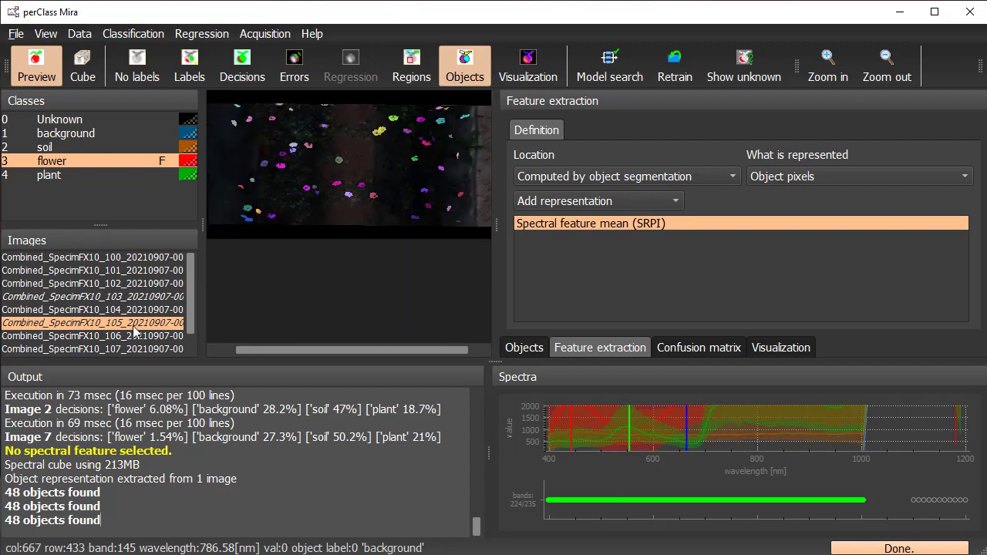
Select all scans and export their region features to Excel as srpi_all.xls.
key(ctrl+a)
click(15, 33)
mouse_move(43, 215)
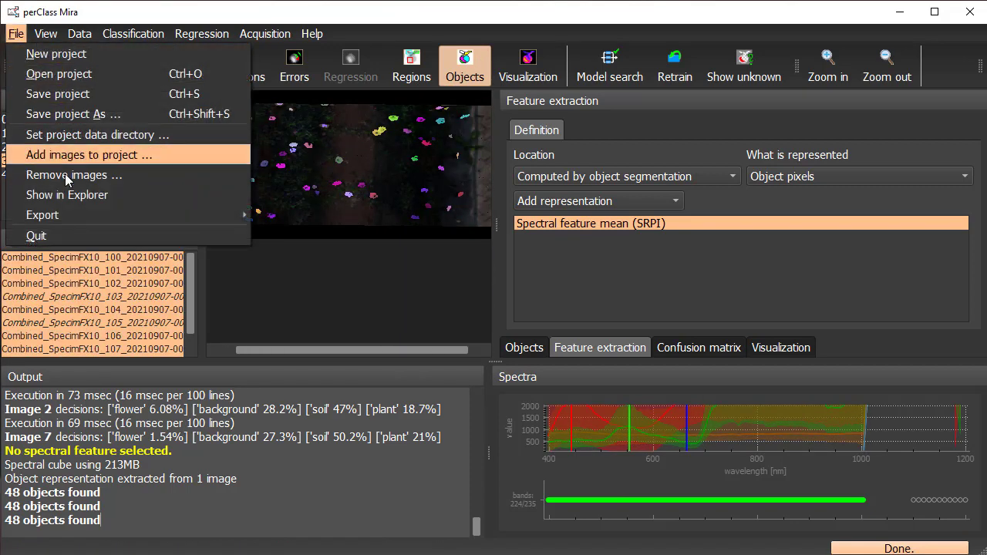
click(427, 456)
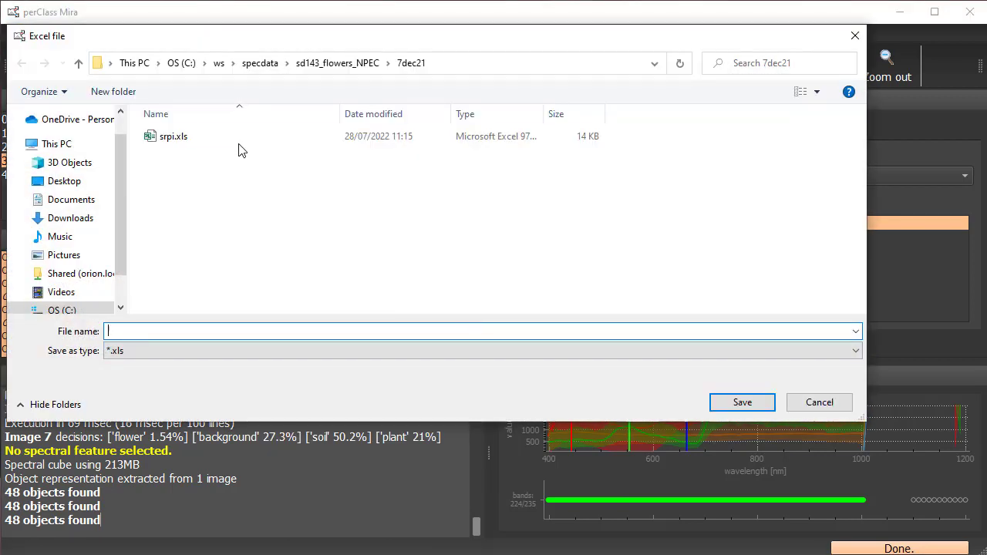
click(239, 146)
click(143, 332)
key(Left)
key(Left)
key(Left)
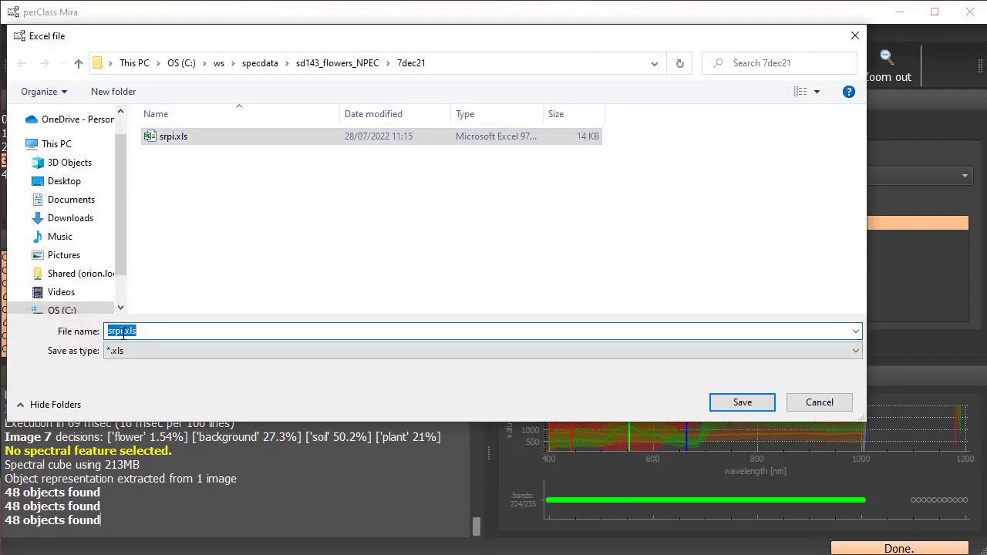
text(_all)
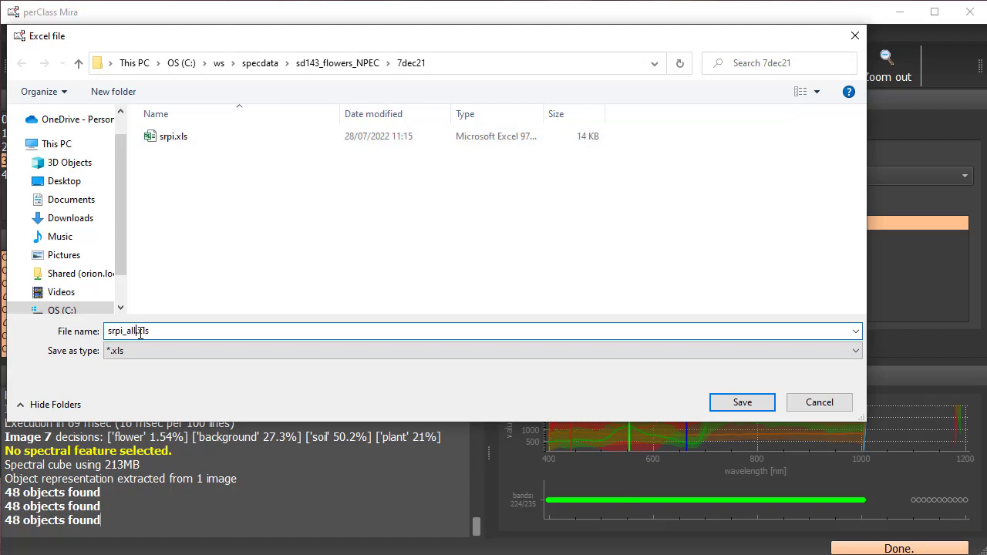
key(Return)
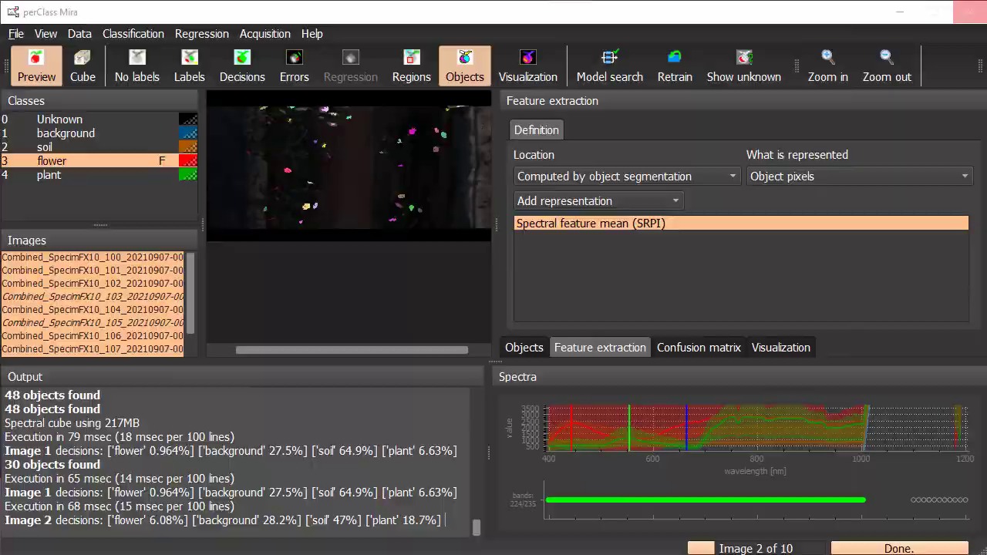
Widen column A and select SRPI means from L7 down, reading the 1.18 average over 701 objects.
scroll(77, 291, down, 1)
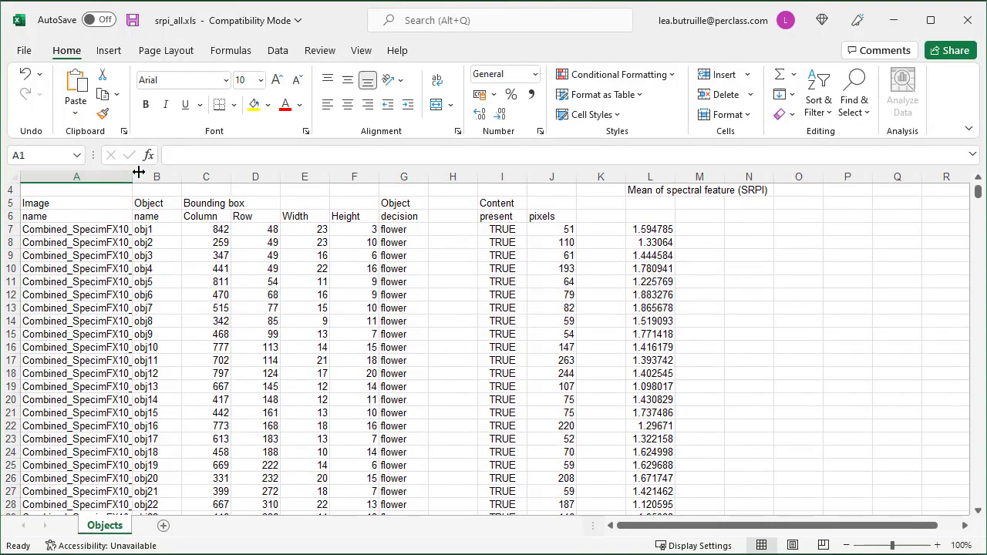
drag(132, 177, 302, 177)
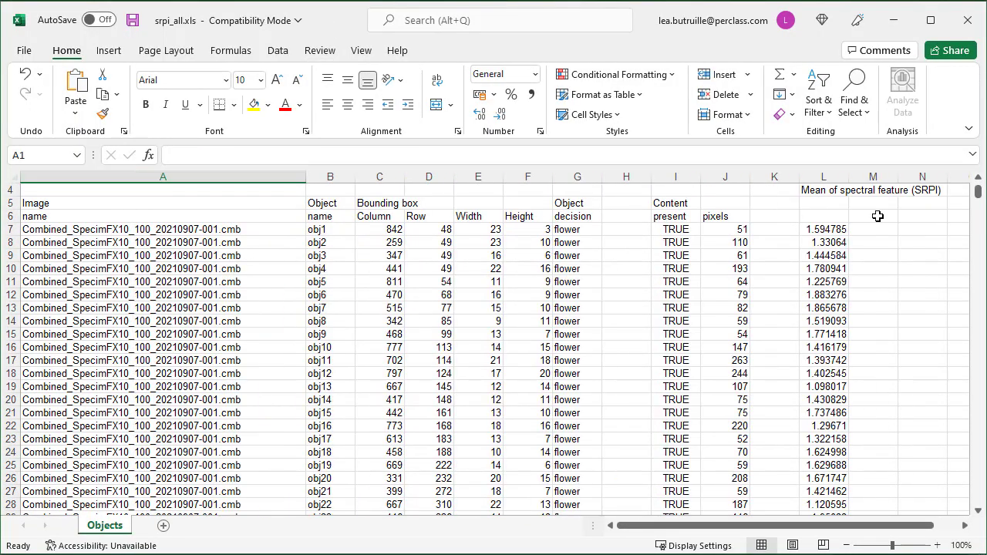
click(825, 228)
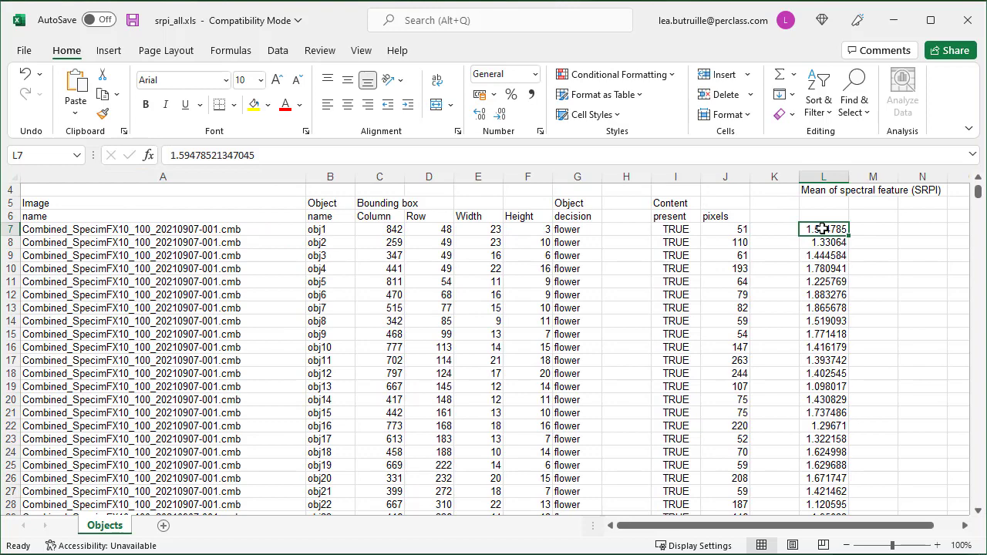
key(ctrl+shift+Down)
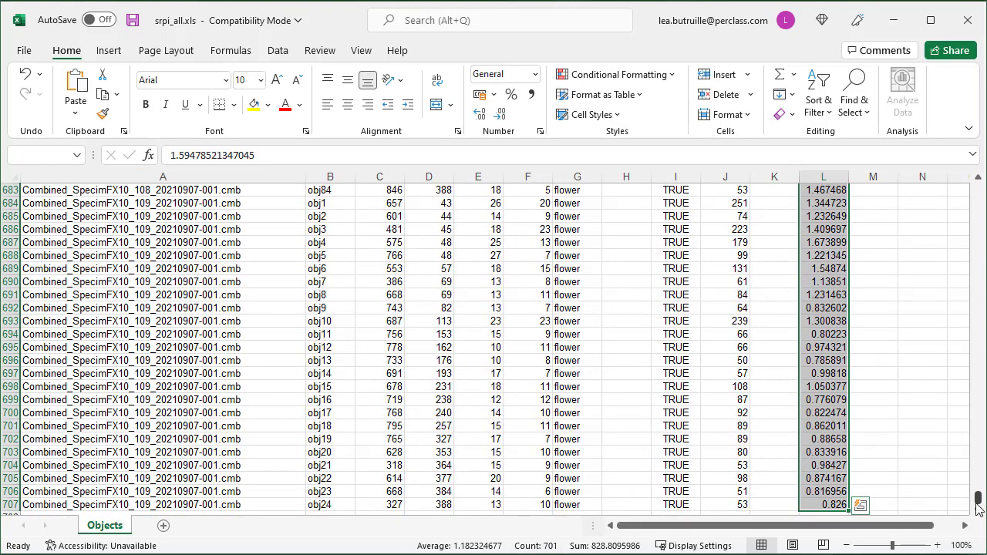
drag(978, 505, 973, 298)
drag(962, 208, 963, 181)
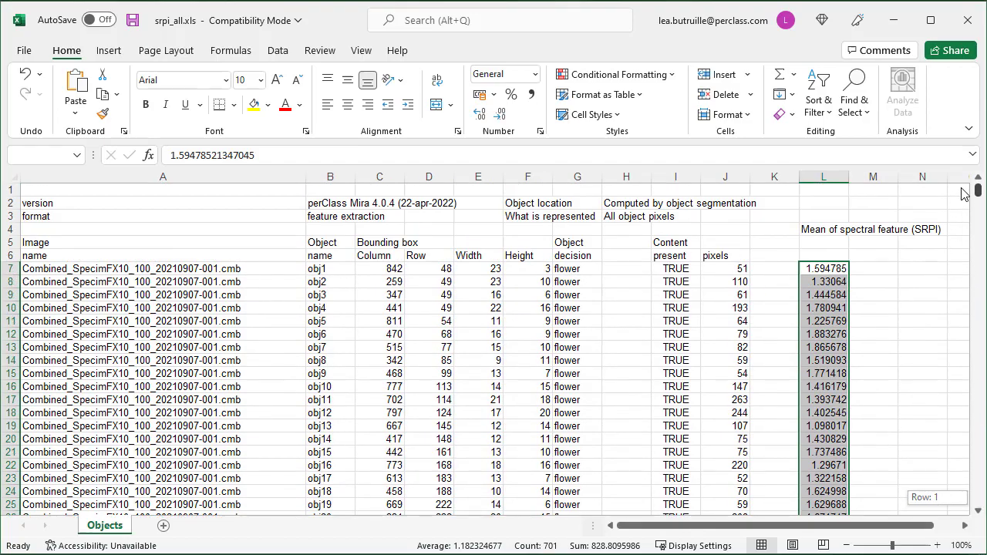
Return to Mira and export all scans' region features to XML as srpi_all.
click(894, 20)
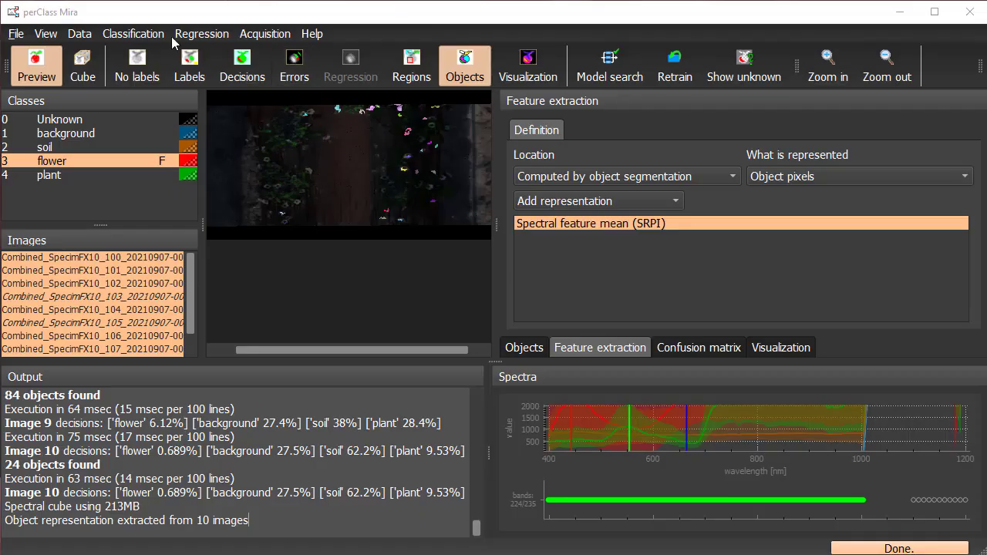
click(15, 33)
mouse_move(42, 214)
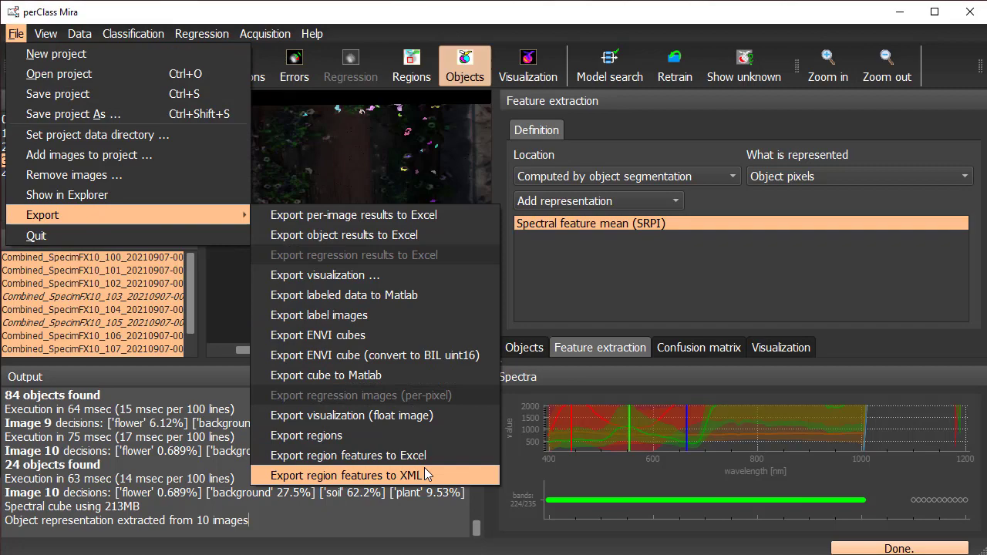
click(362, 473)
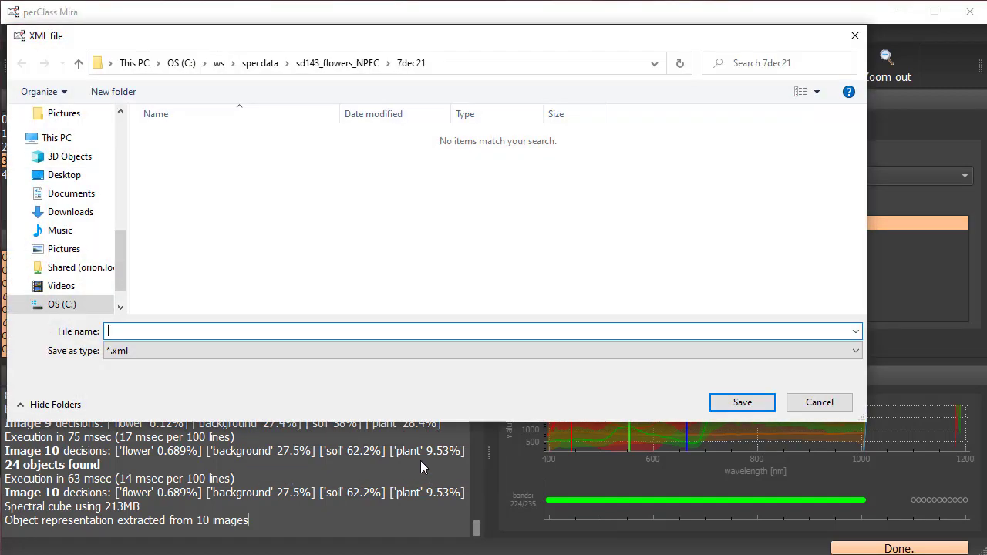
text(srpi_a)
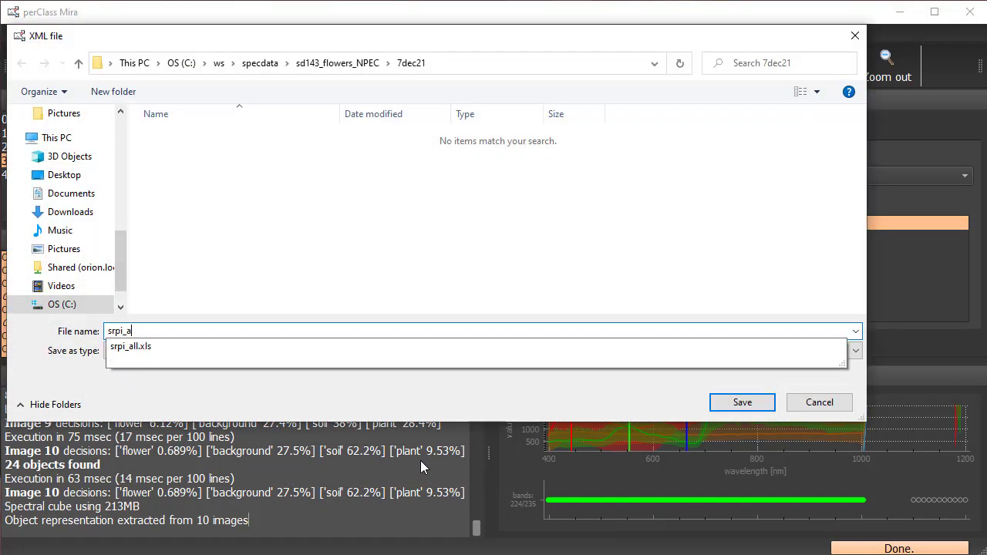
text(ll)
key(Return)
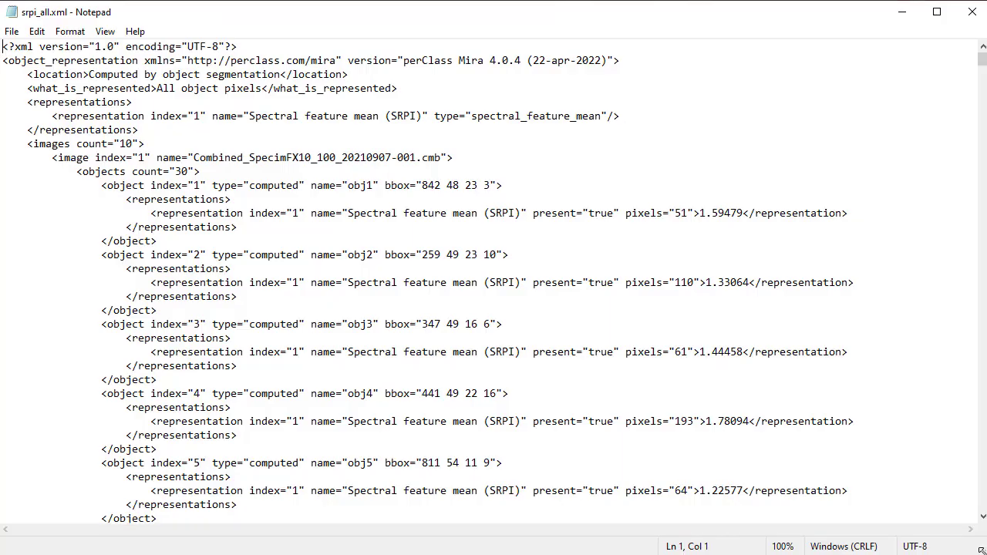
Browse srpi_all.xml in Notepad, highlighting obj1's SRPI mean record and obj3's name and bounding box.
drag(981, 550, 978, 550)
scroll(314, 231, down, 1)
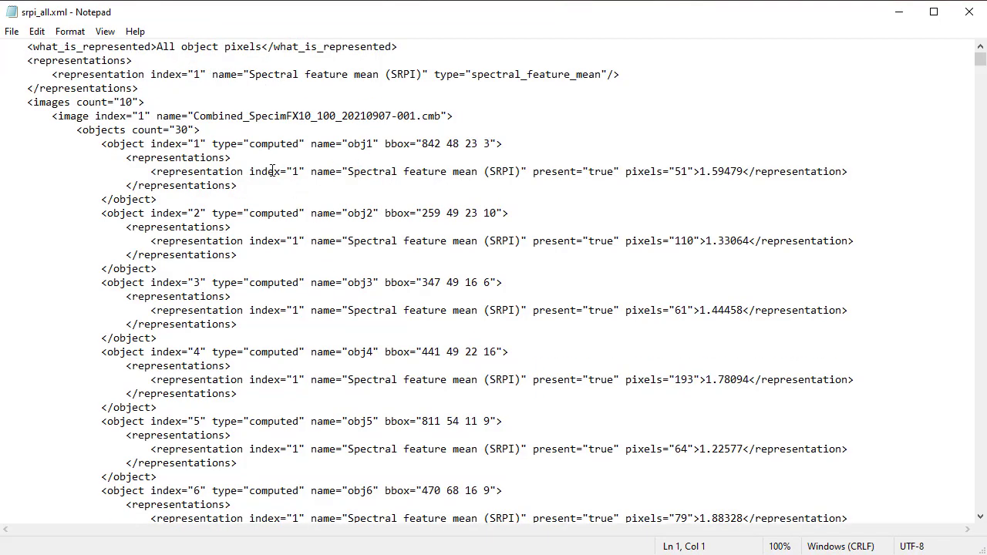
drag(170, 172, 386, 191)
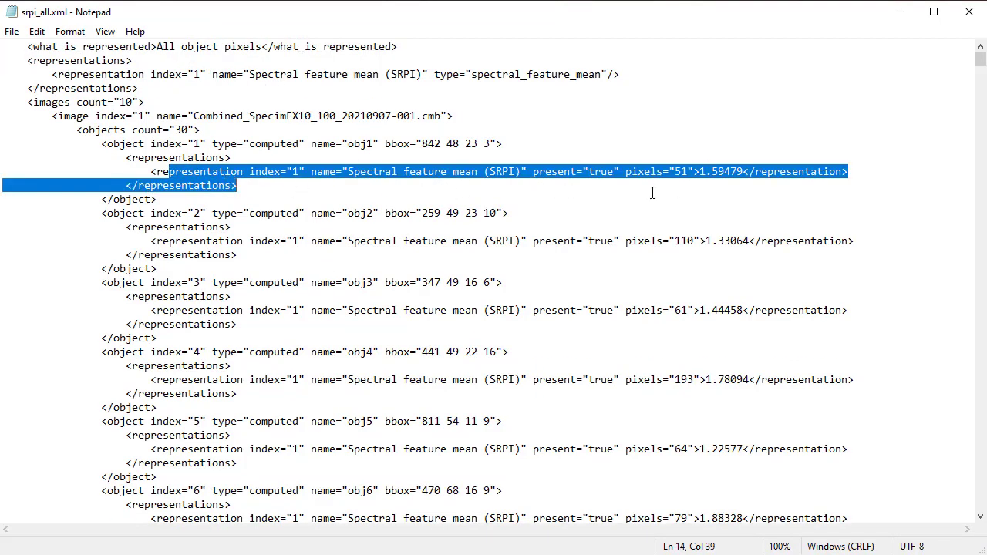
drag(464, 282, 496, 310)
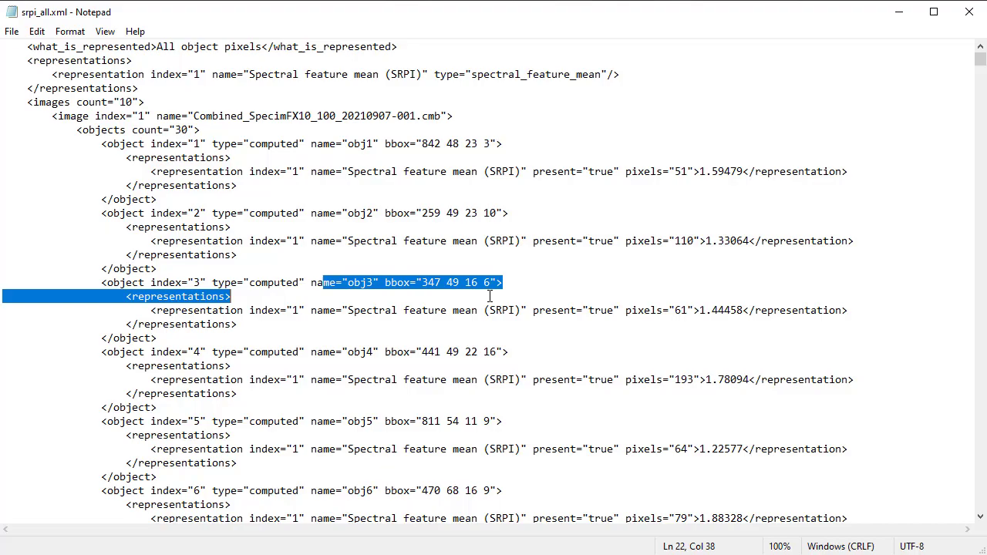
drag(489, 296, 509, 351)
scroll(562, 343, down, 2)
click(563, 352)
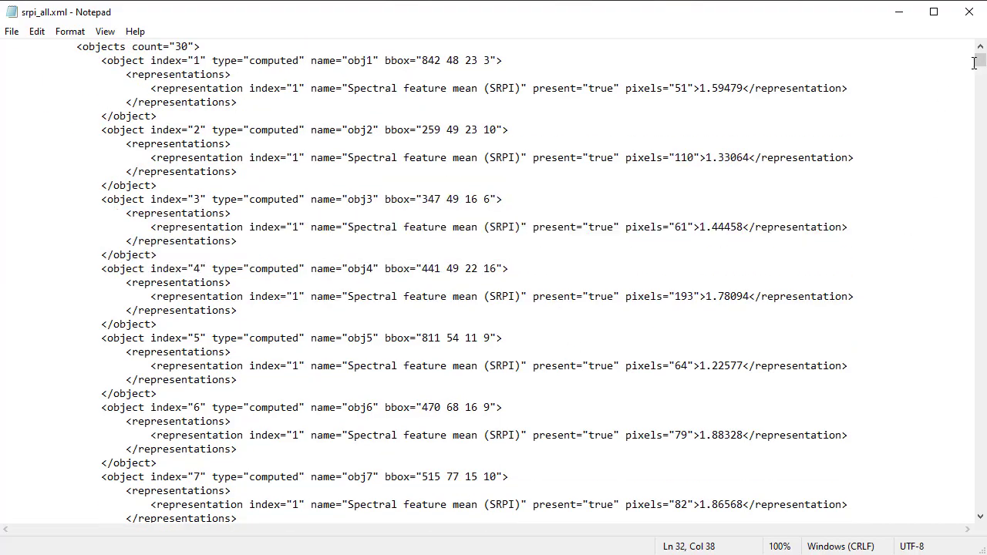
drag(979, 63, 960, 521)
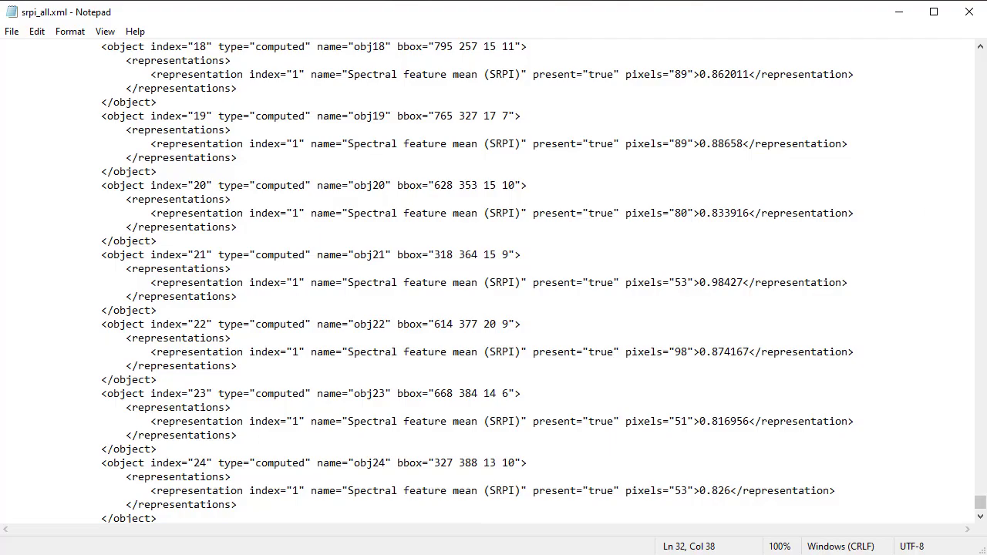
Close the XML file and quit perClass Mira, discarding the unsaved project changes.
click(969, 11)
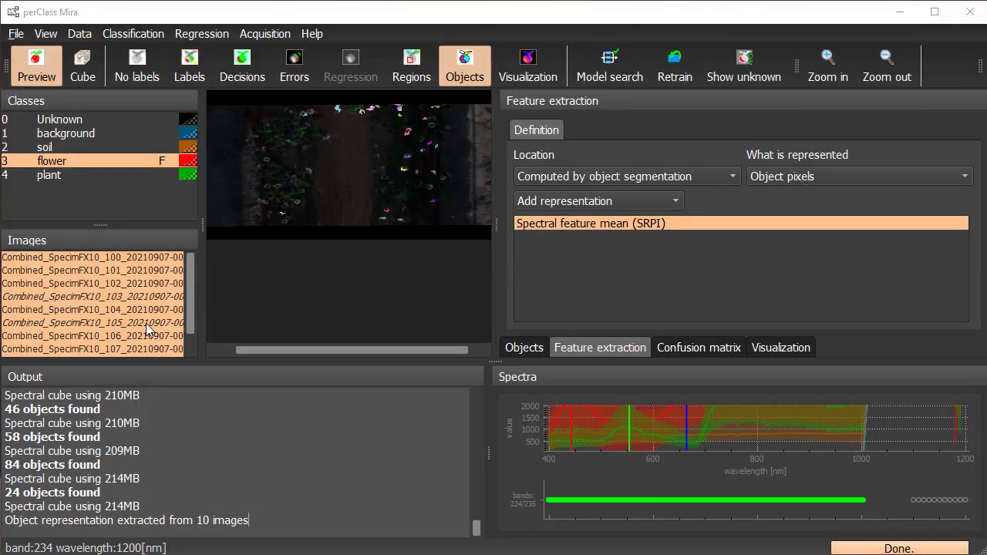
click(969, 12)
click(509, 309)
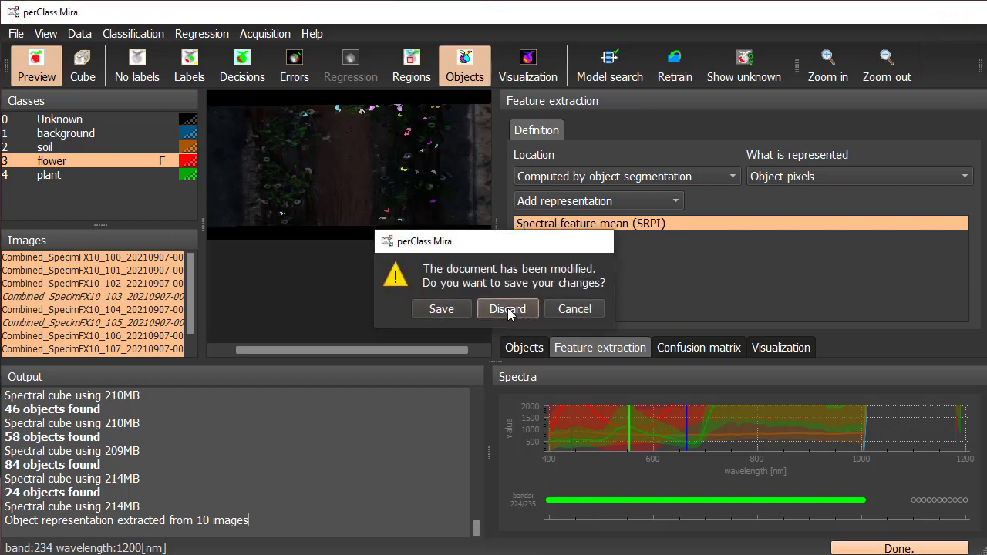